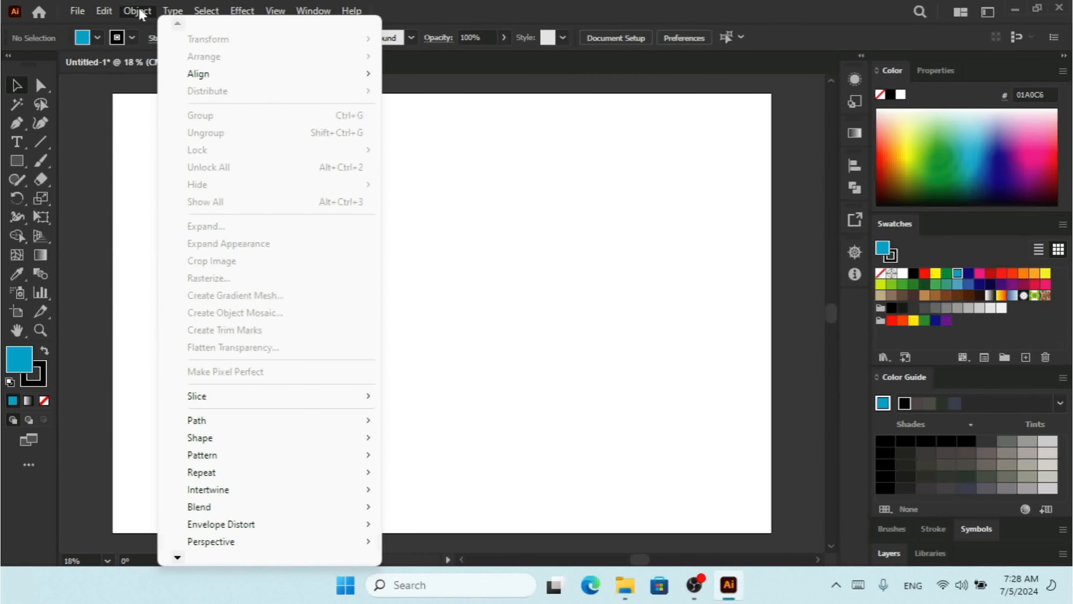
Draw a cyan rectangle in the artboard's upper-left area, then paste a copy and fill the copy with violet-blue (403B98)
{"action": "left_click", "coordinate": [17, 164]}
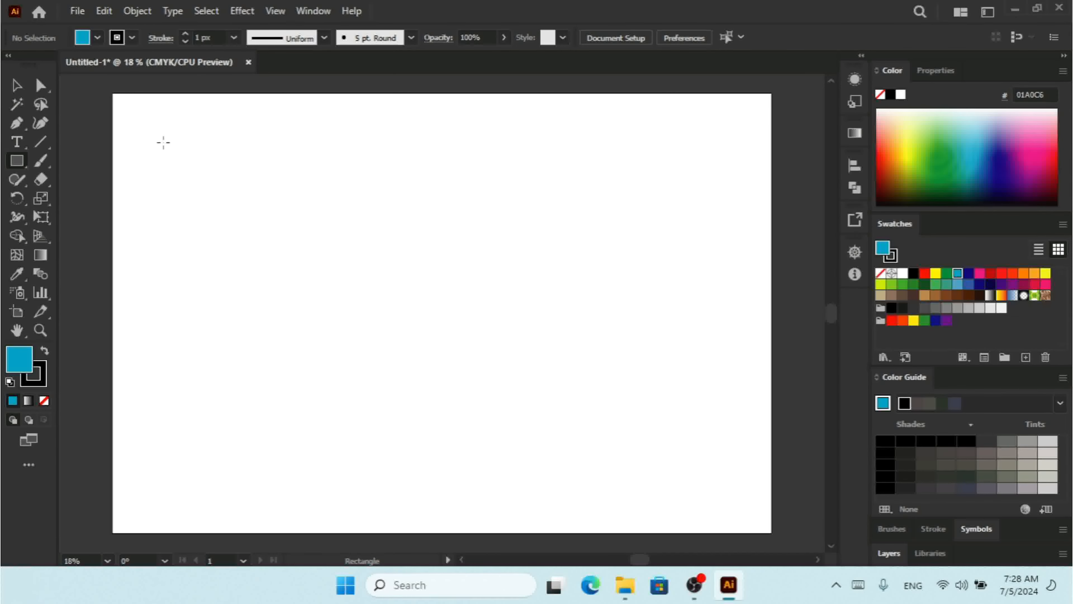
{"action": "left_click_drag", "start_coordinate": [163, 143], "coordinate": [321, 264]}
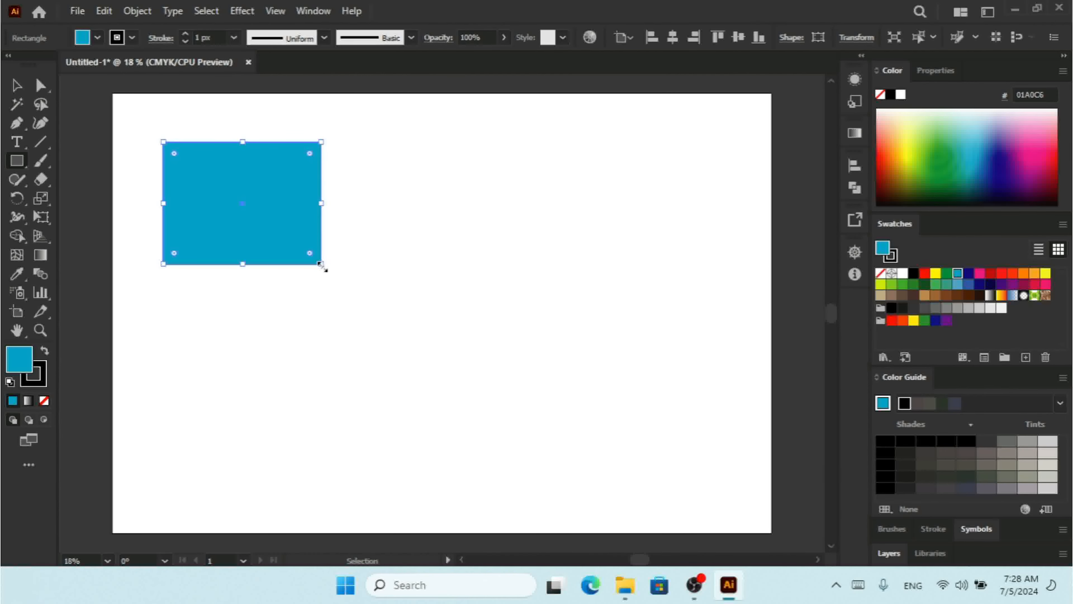
{"action": "key", "text": "ctrl+c"}
{"action": "key", "text": "ctrl+v"}
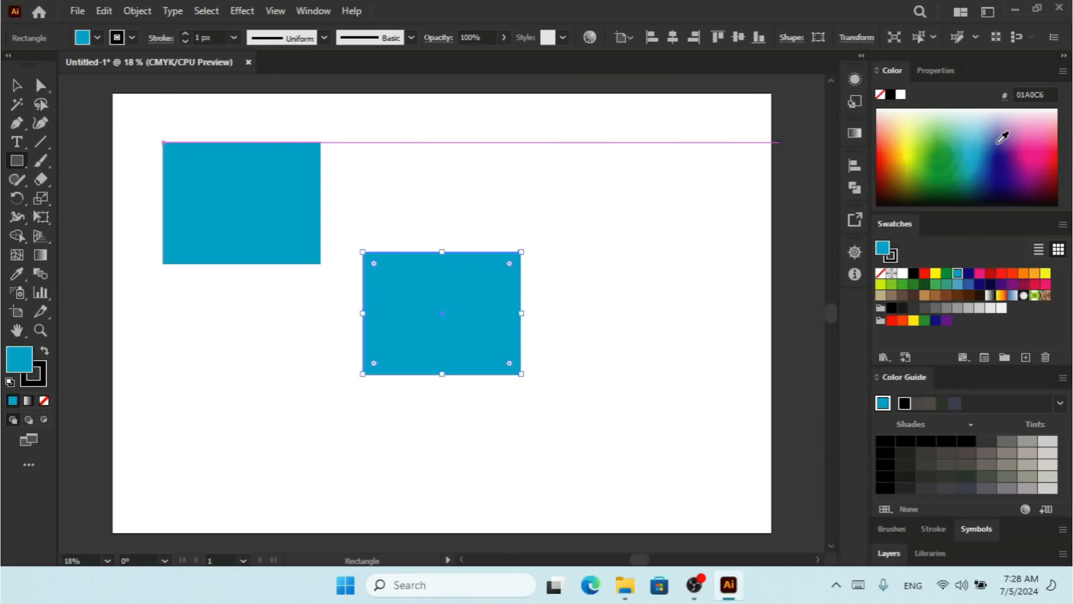
{"action": "left_click", "coordinate": [1001, 138]}
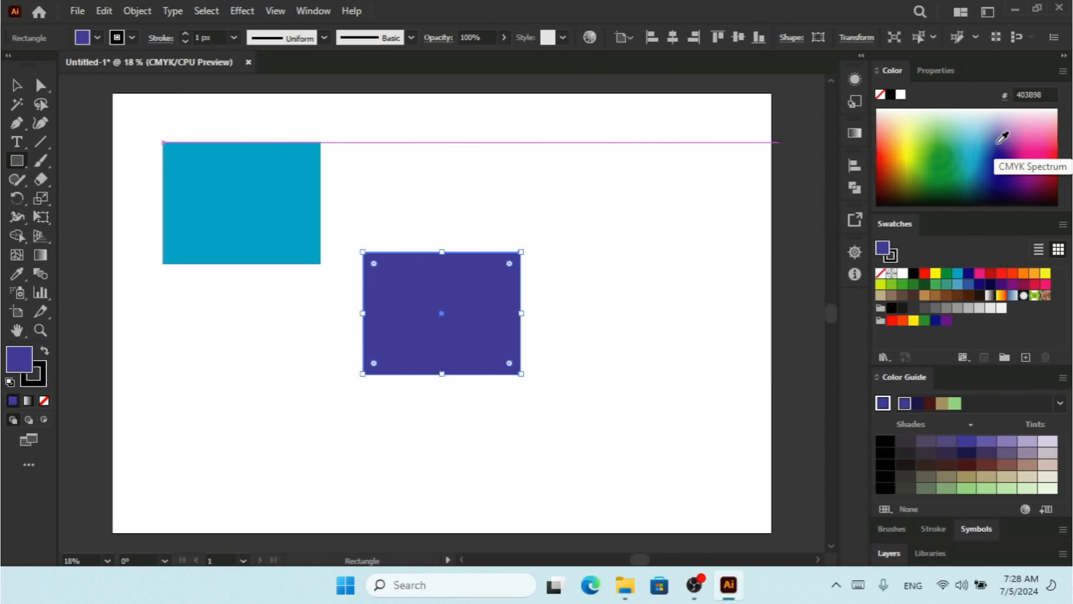
Duplicate the violet rectangle toward the artboard's lower right, fill the copy with red C=15 M=100 Y=90 K=10, and move it nearer the violet one
{"action": "left_click", "coordinate": [16, 87]}
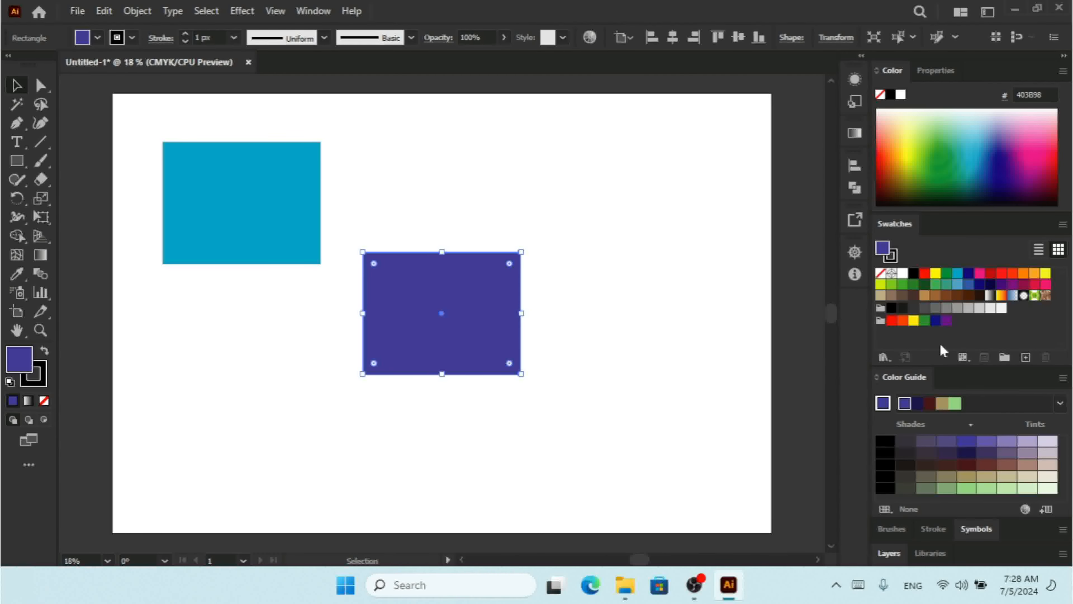
{"action": "left_click_drag", "start_coordinate": [439, 311], "coordinate": [670, 436]}
{"action": "left_click", "coordinate": [1011, 163]}
{"action": "left_click", "coordinate": [970, 274]}
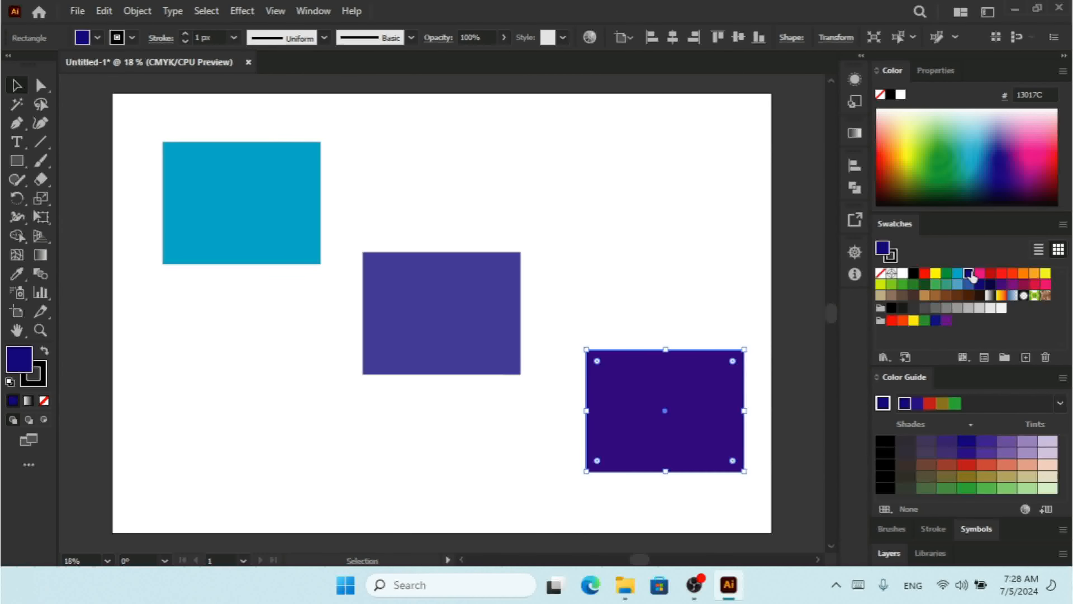
{"action": "left_click", "coordinate": [991, 275]}
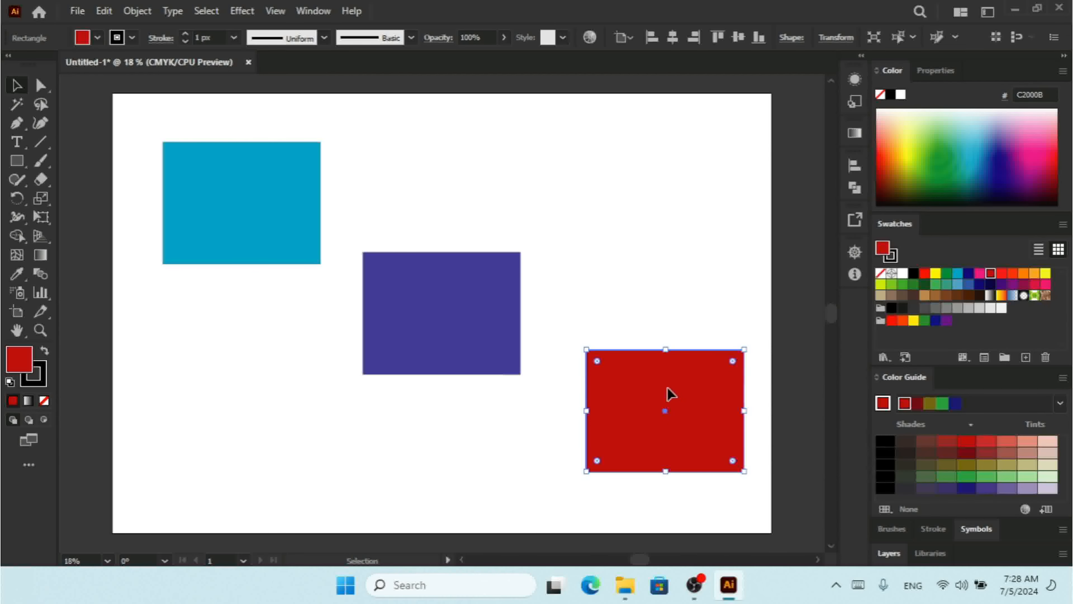
{"action": "left_click_drag", "start_coordinate": [675, 385], "coordinate": [623, 347]}
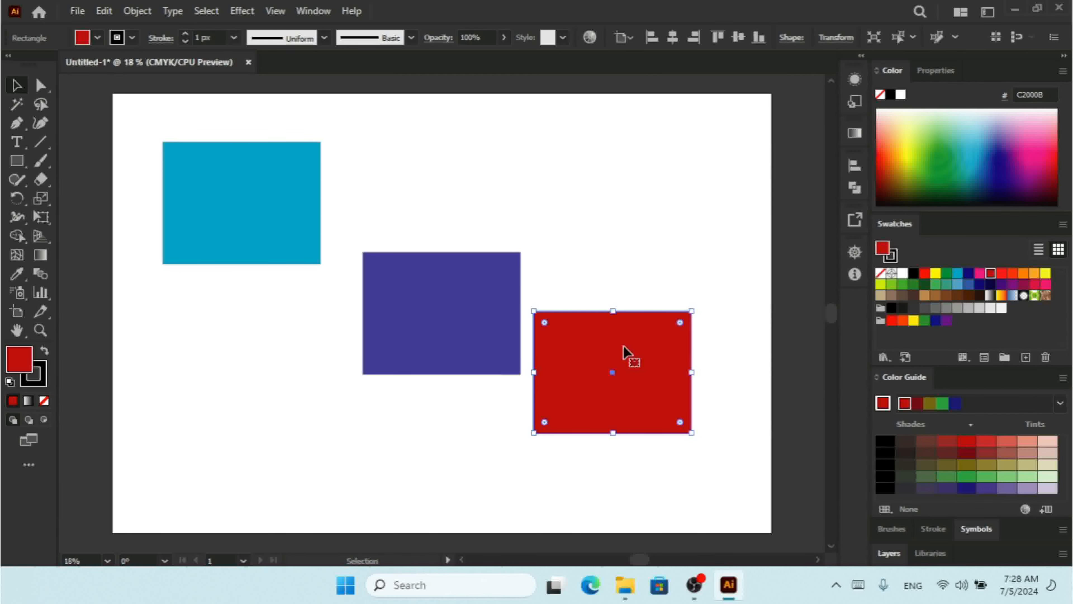
Select all three rectangles and try Vertical Distribute Top on them, then undo the distribution
{"action": "key", "text": "ctrl+a"}
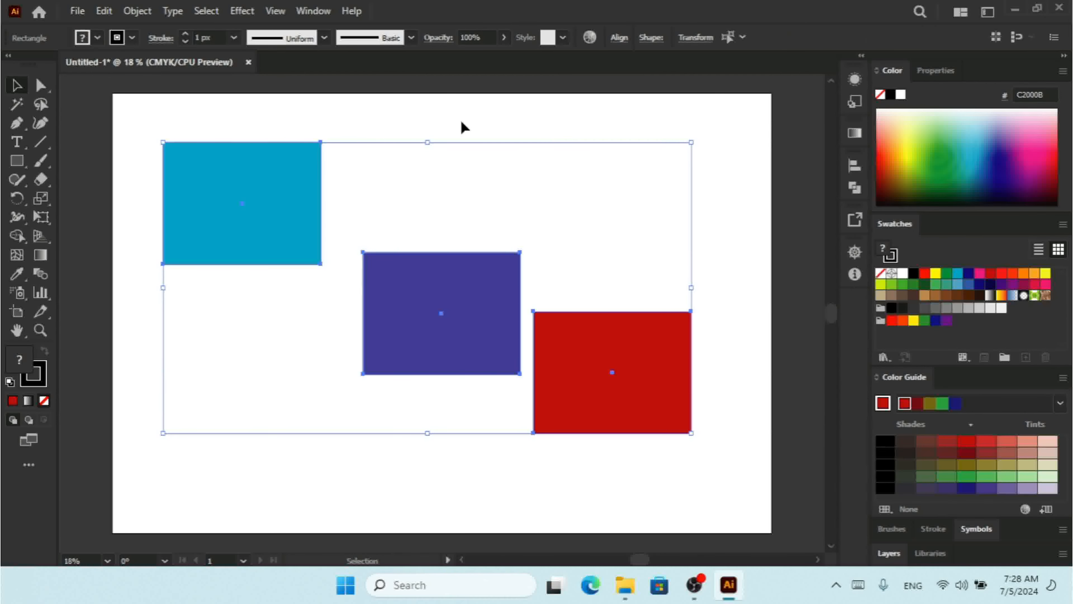
{"action": "left_click", "coordinate": [619, 39]}
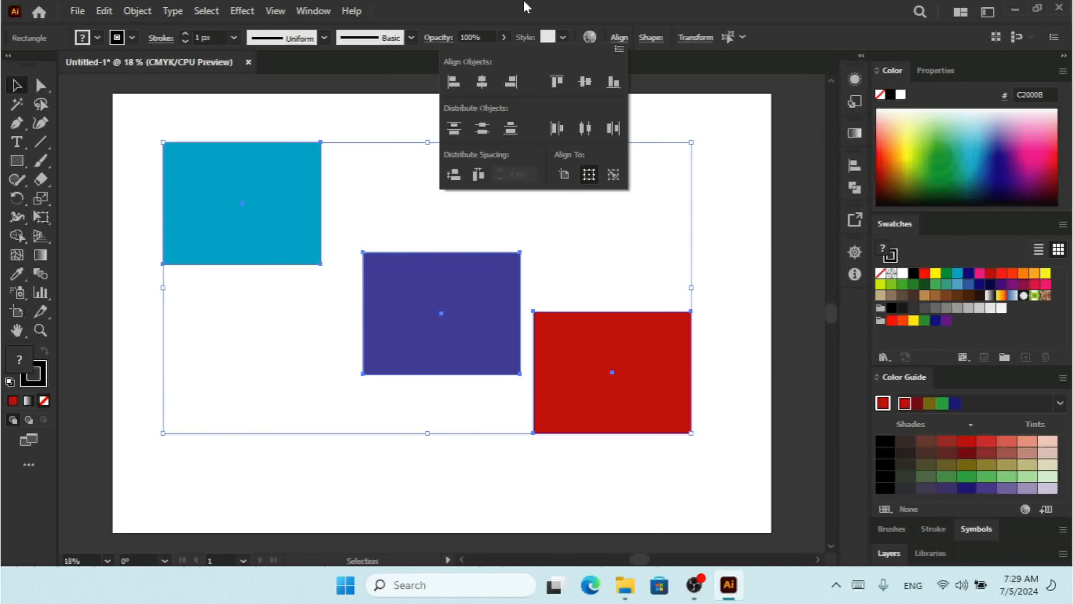
{"action": "left_click", "coordinate": [137, 11]}
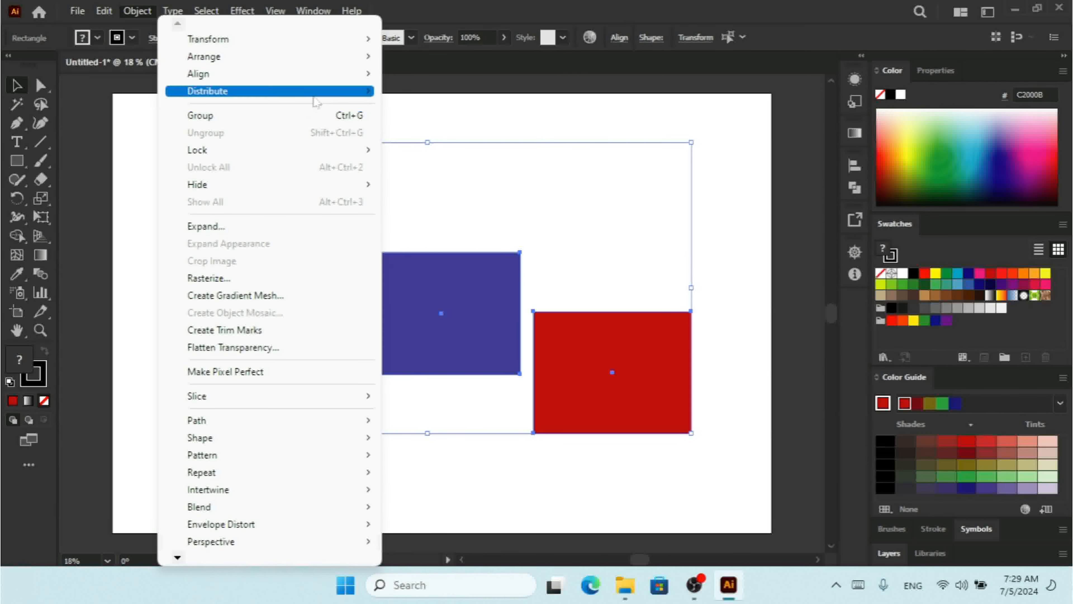
{"action": "mouse_move", "coordinate": [317, 102]}
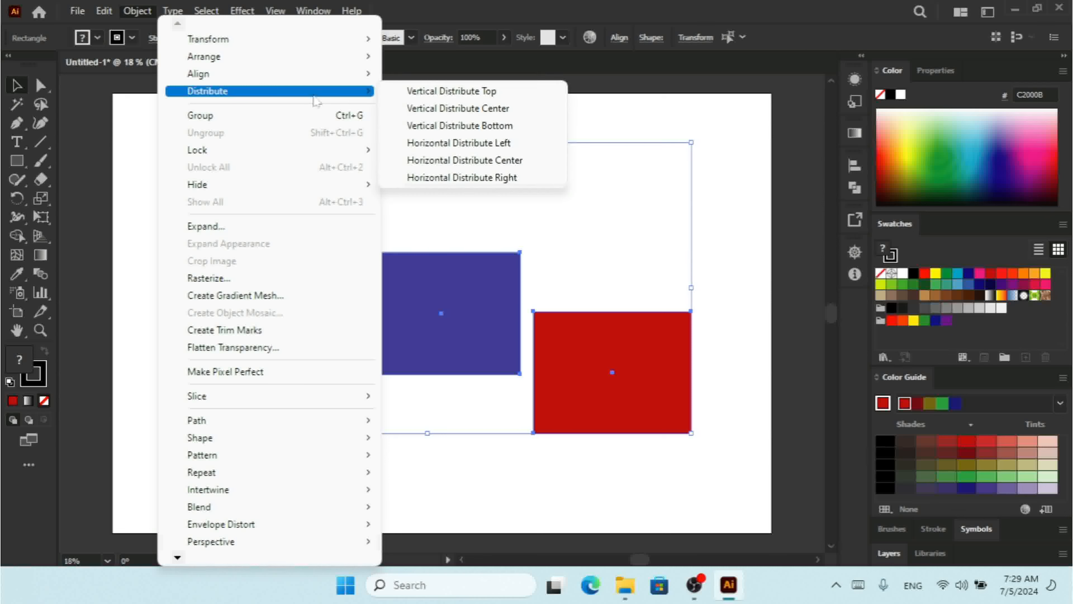
{"action": "left_click", "coordinate": [471, 92]}
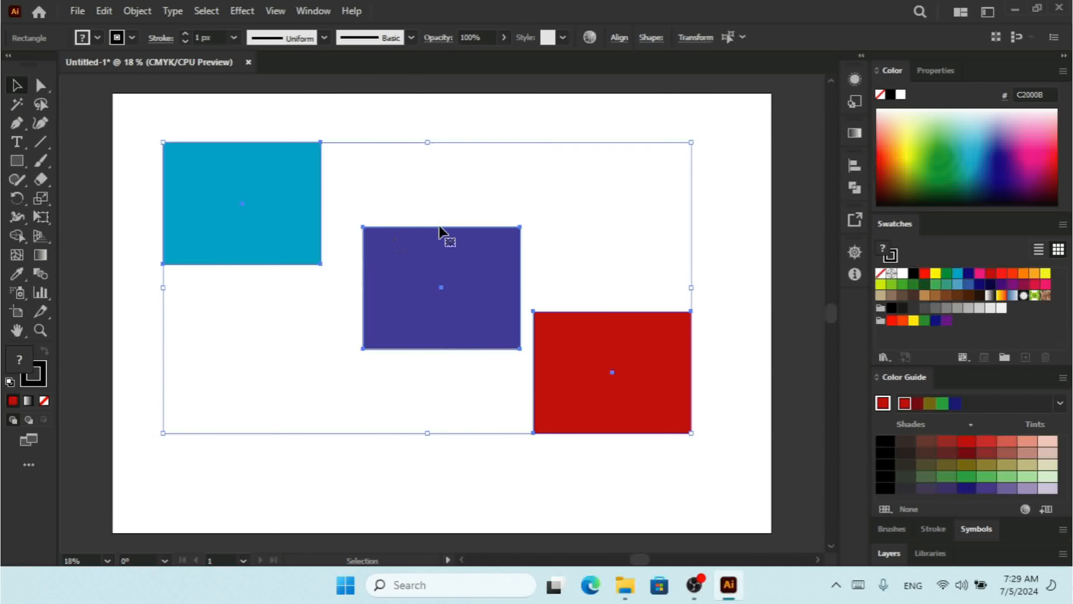
{"action": "key", "text": "ctrl+z"}
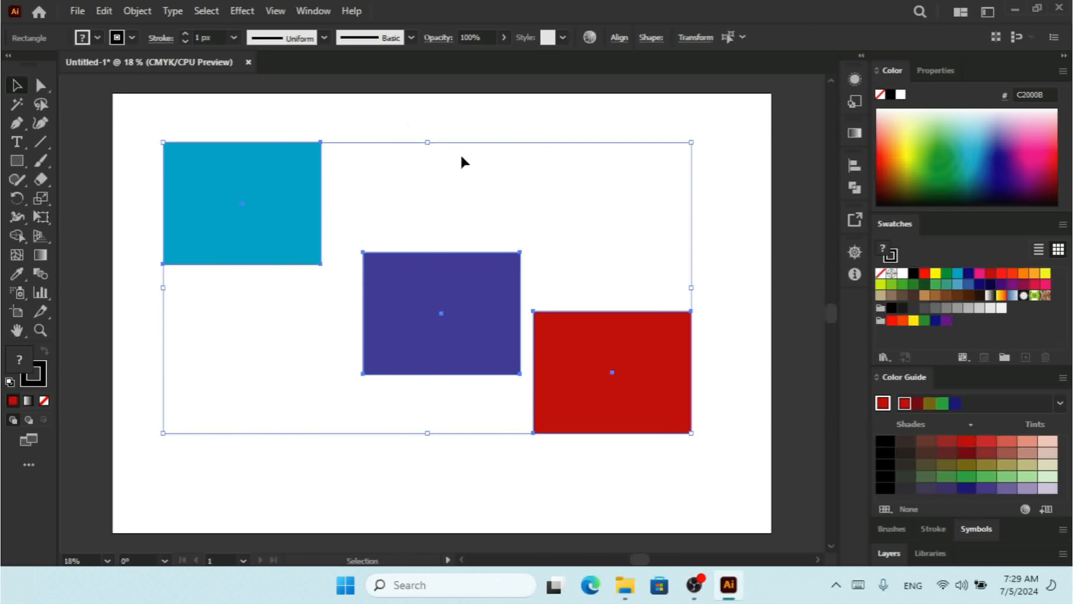
Apply Vertical Distribute Center to the three selected rectangles
{"action": "left_click", "coordinate": [138, 12]}
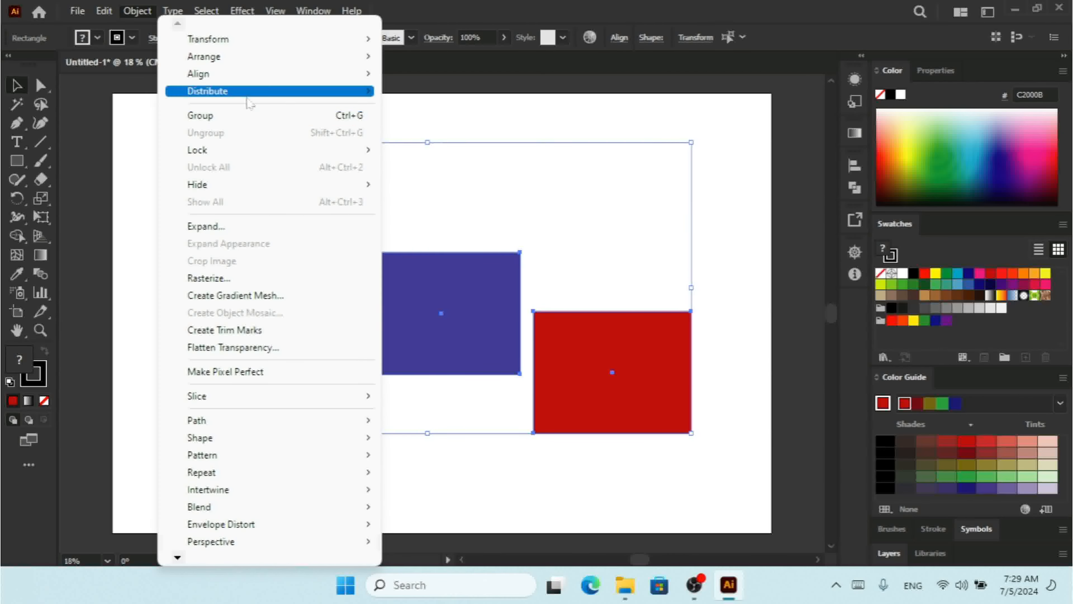
{"action": "mouse_move", "coordinate": [252, 95]}
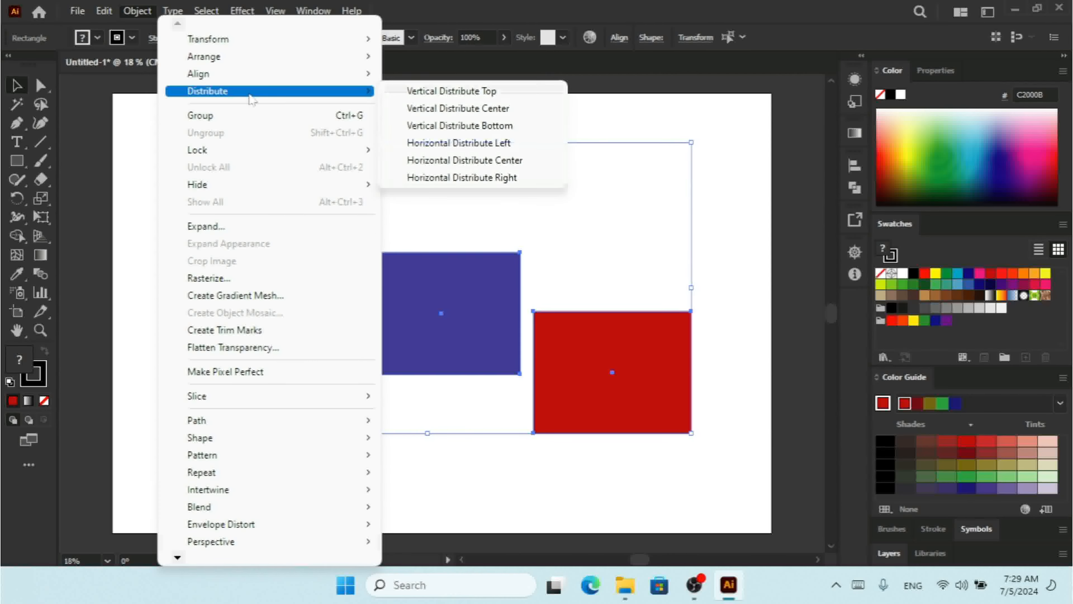
{"action": "left_click", "coordinate": [498, 110]}
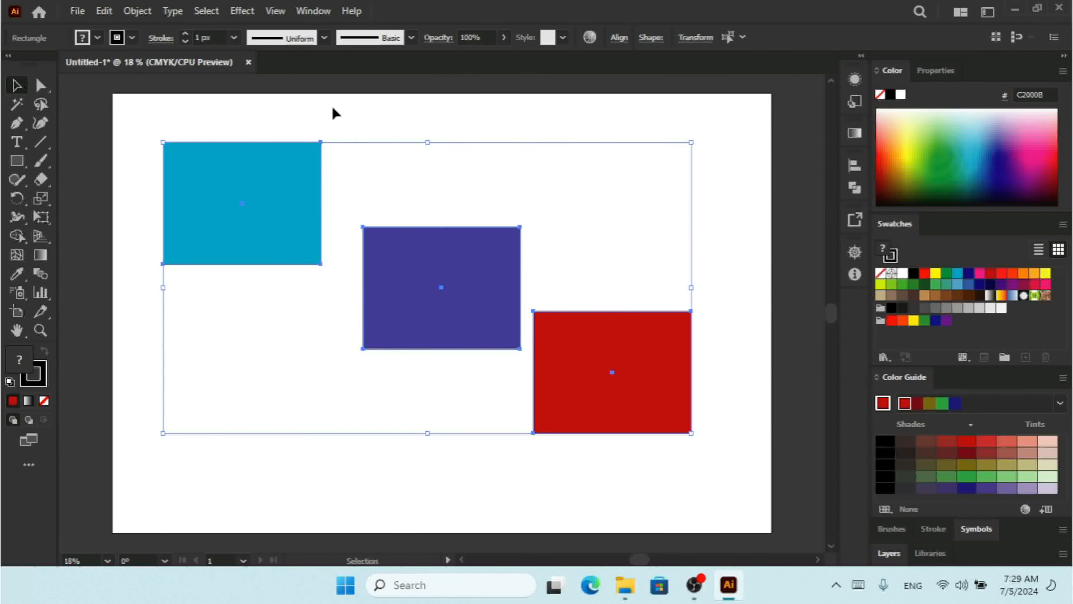
{"action": "left_click_drag", "start_coordinate": [313, 101], "coordinate": [359, 298]}
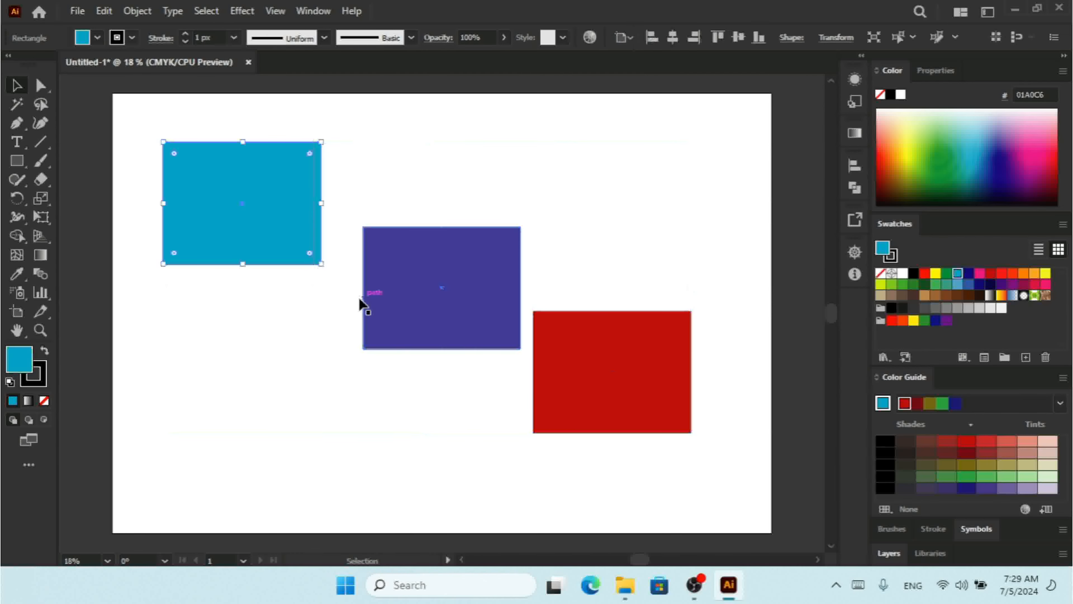
{"action": "left_click", "coordinate": [516, 149]}
{"action": "left_click_drag", "start_coordinate": [508, 140], "coordinate": [538, 359]}
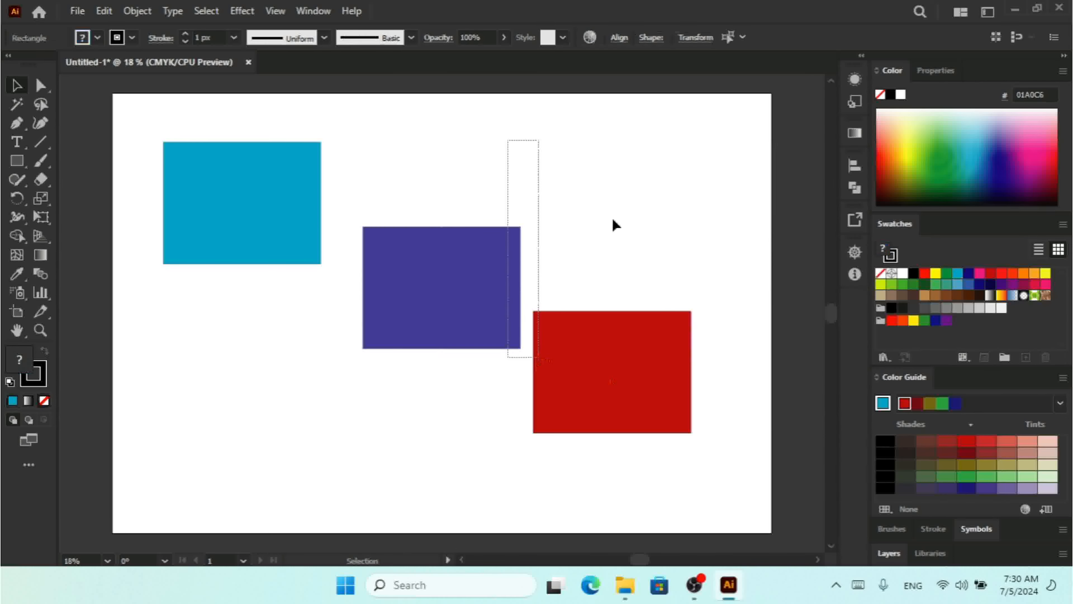
{"action": "left_click", "coordinate": [624, 143]}
{"action": "key", "text": "ctrl+a"}
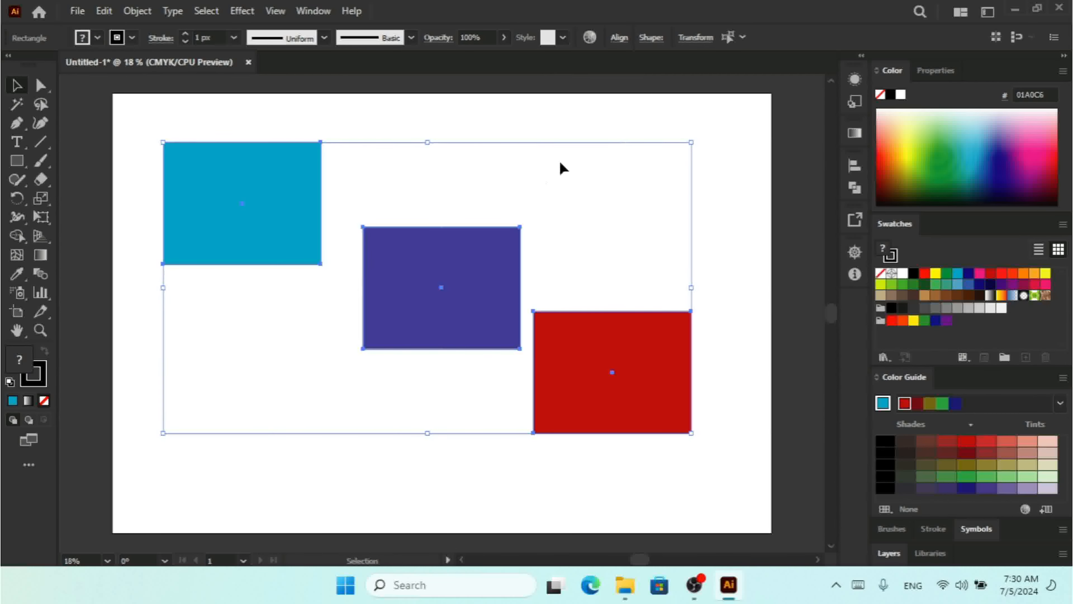
Deselect everything and move the violet rectangle slightly down and to the left on the artboard
{"action": "left_click", "coordinate": [531, 185]}
{"action": "left_click_drag", "start_coordinate": [486, 273], "coordinate": [471, 310]}
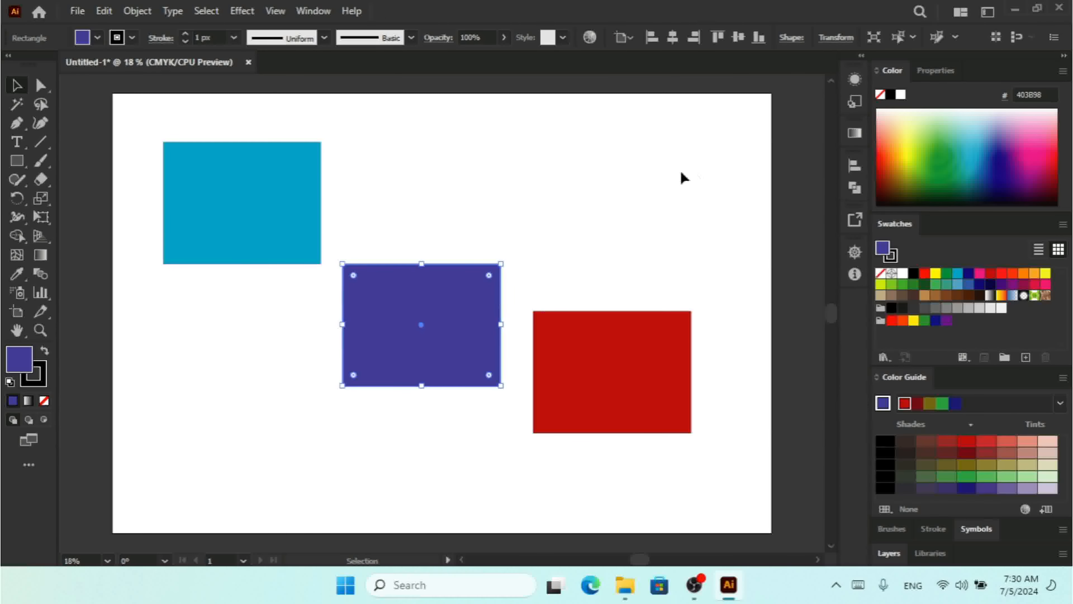
Select all three rectangles and try Vertical Distribute Bottom on them, then undo the distribution
{"action": "left_click_drag", "start_coordinate": [658, 181], "coordinate": [152, 476]}
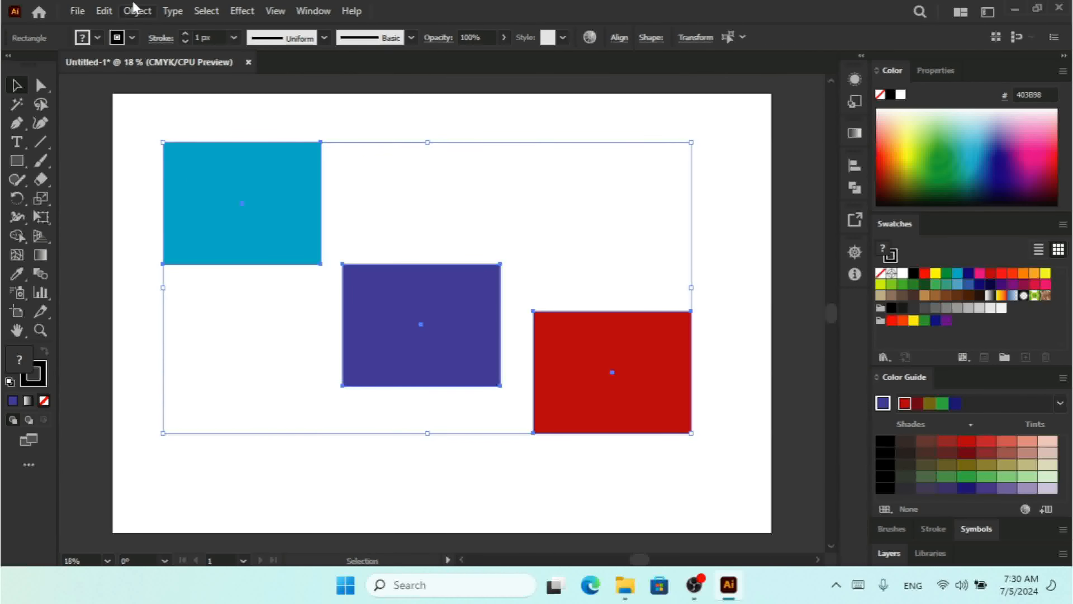
{"action": "left_click", "coordinate": [137, 10]}
{"action": "mouse_move", "coordinate": [209, 90]}
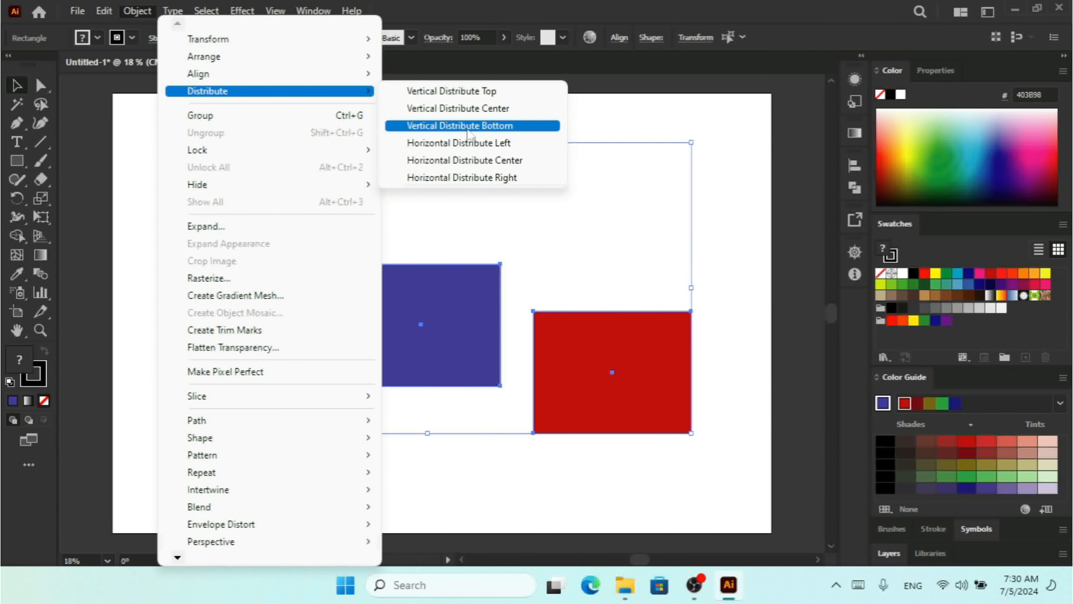
{"action": "left_click", "coordinate": [488, 127]}
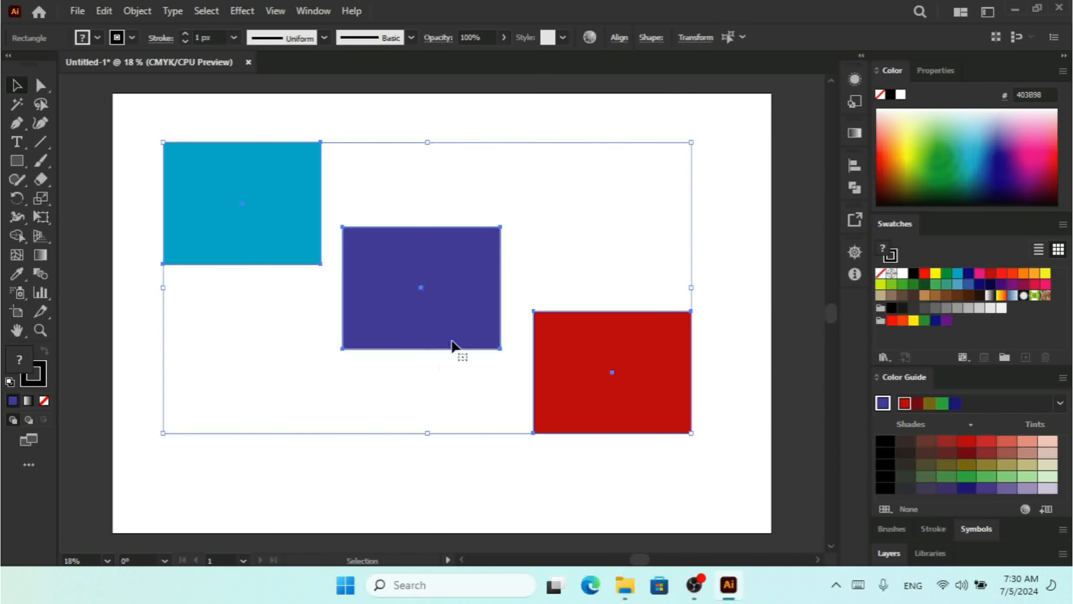
{"action": "key", "text": "ctrl+z"}
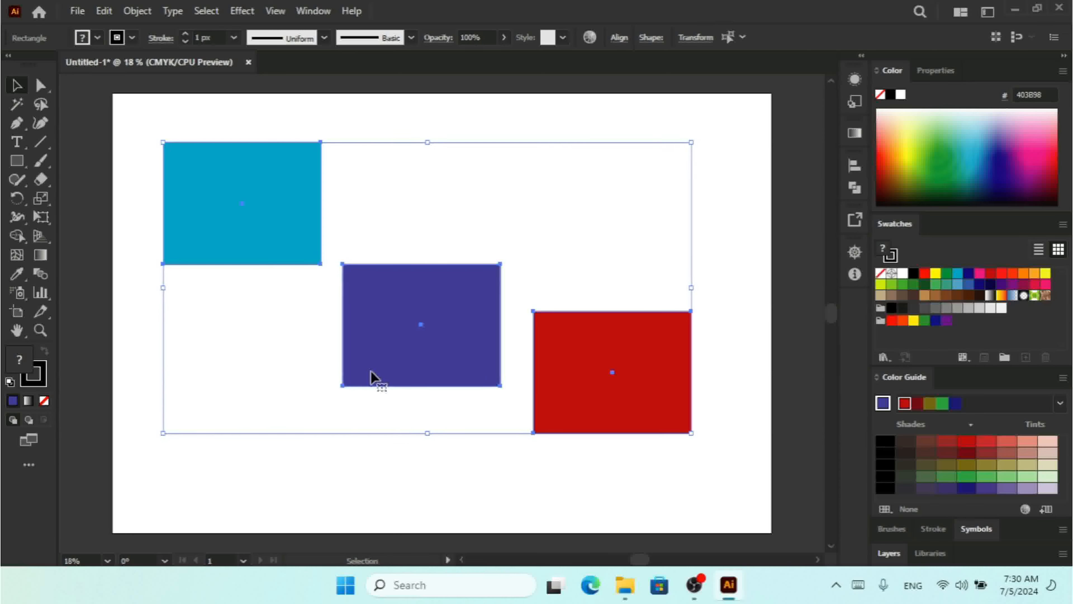
Move the cyan rectangle up and right above the violet one, and the red rectangle down to the artboard's bottom edge
{"action": "left_click", "coordinate": [409, 467]}
{"action": "left_click", "coordinate": [219, 186]}
{"action": "left_click_drag", "start_coordinate": [219, 186], "coordinate": [319, 156]}
{"action": "left_click_drag", "start_coordinate": [609, 390], "coordinate": [563, 489]}
Select all three rectangles and try distributing their top edges vertically relative to the artboard, then restore alignment to the selection and undo the distribution
{"action": "left_click_drag", "start_coordinate": [662, 157], "coordinate": [283, 491]}
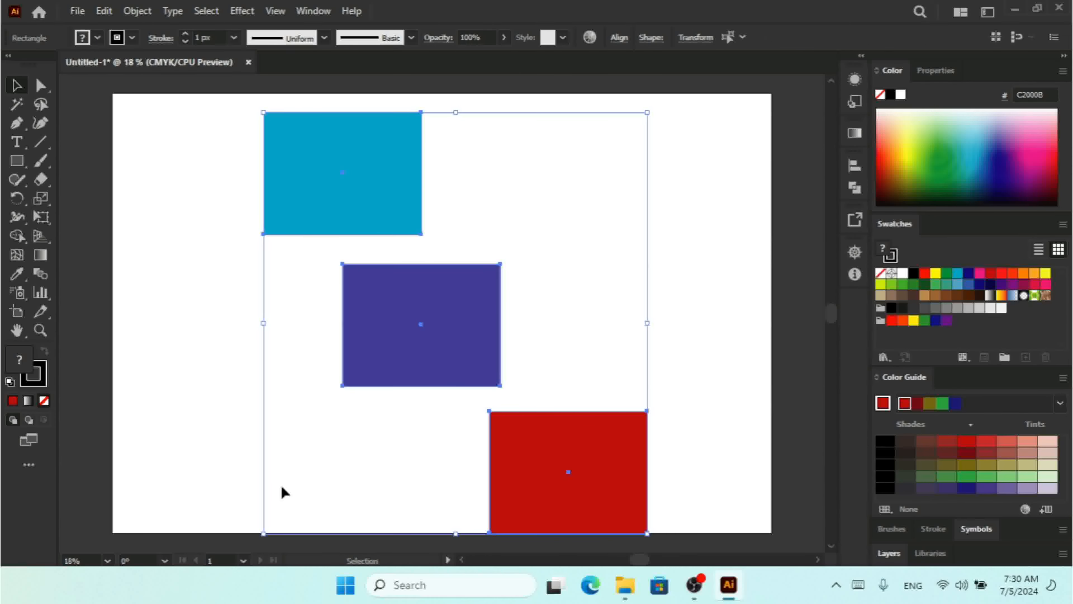
{"action": "left_click", "coordinate": [135, 11]}
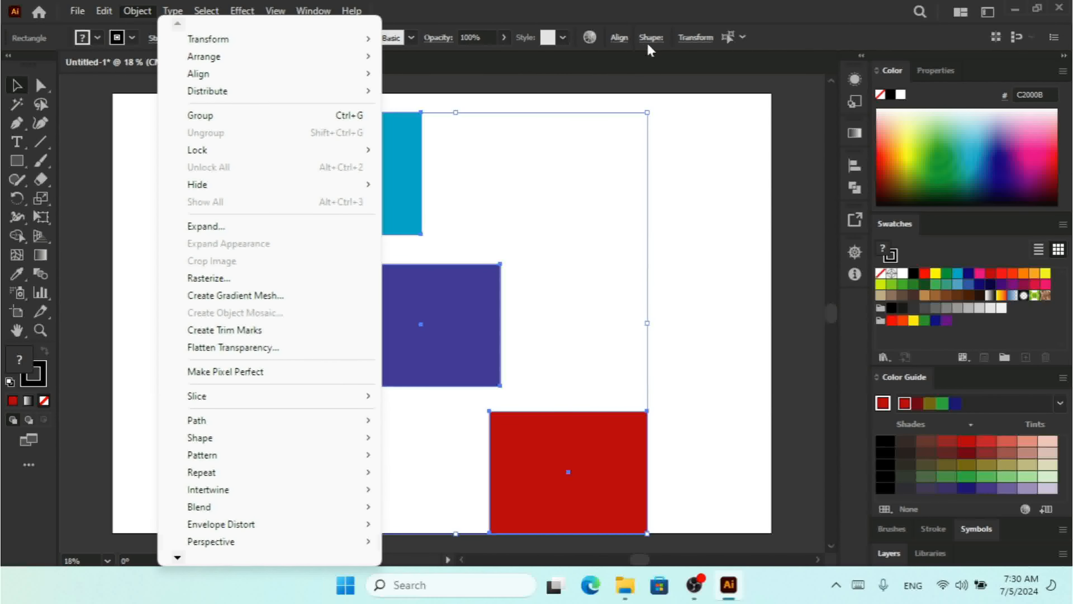
{"action": "left_click", "coordinate": [619, 38]}
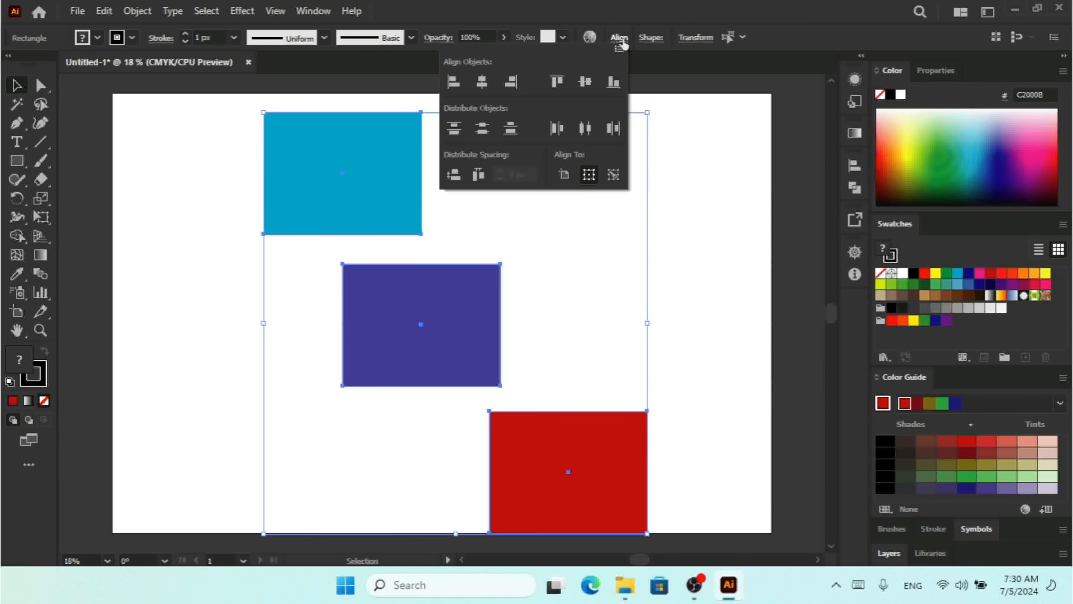
{"action": "left_click", "coordinate": [561, 174]}
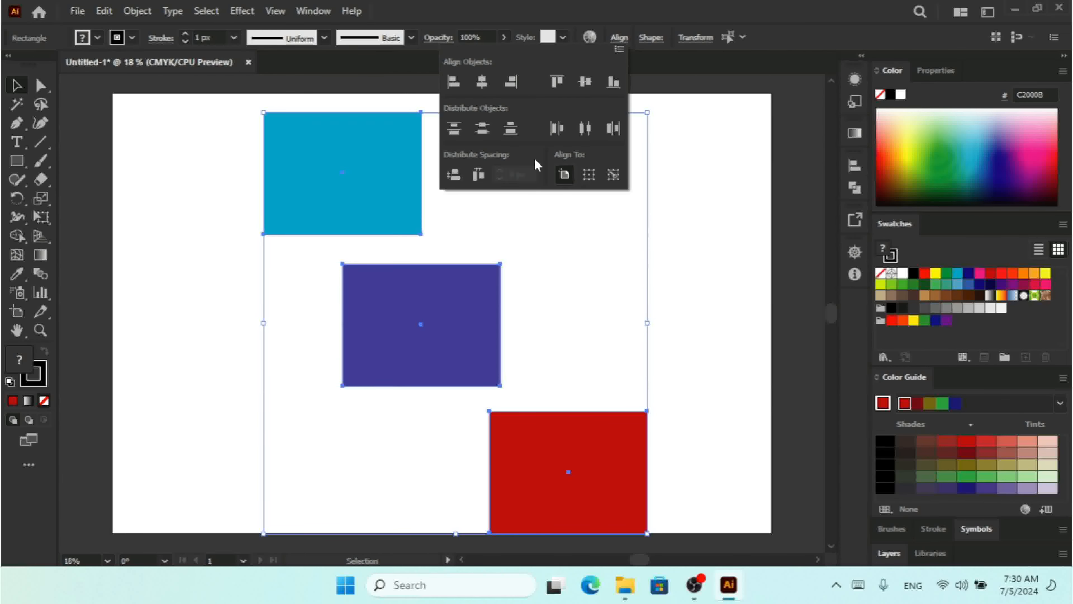
{"action": "left_click", "coordinate": [453, 131]}
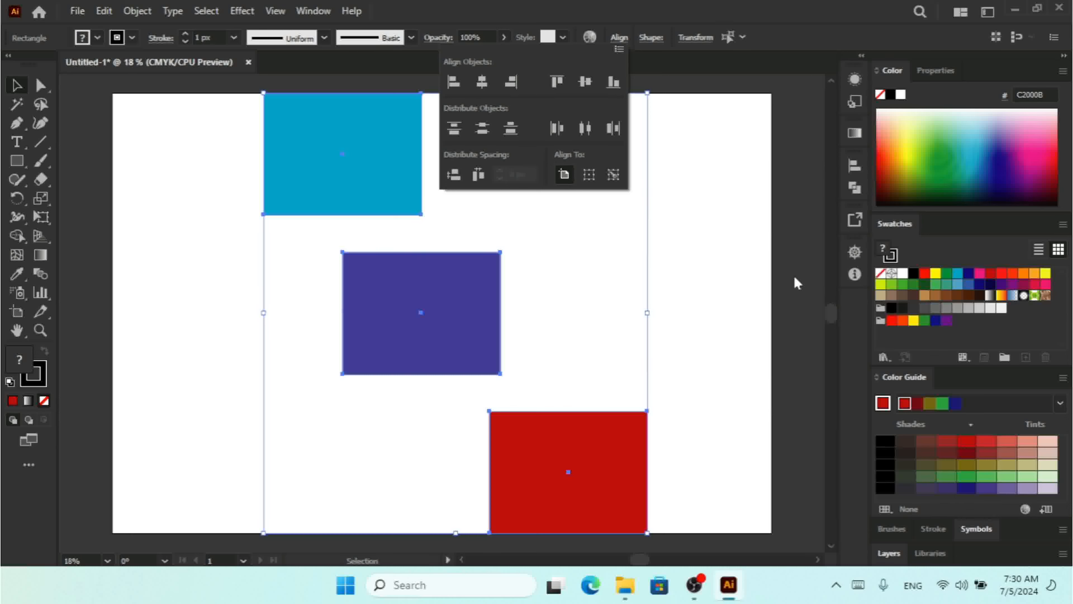
{"action": "left_click", "coordinate": [589, 175]}
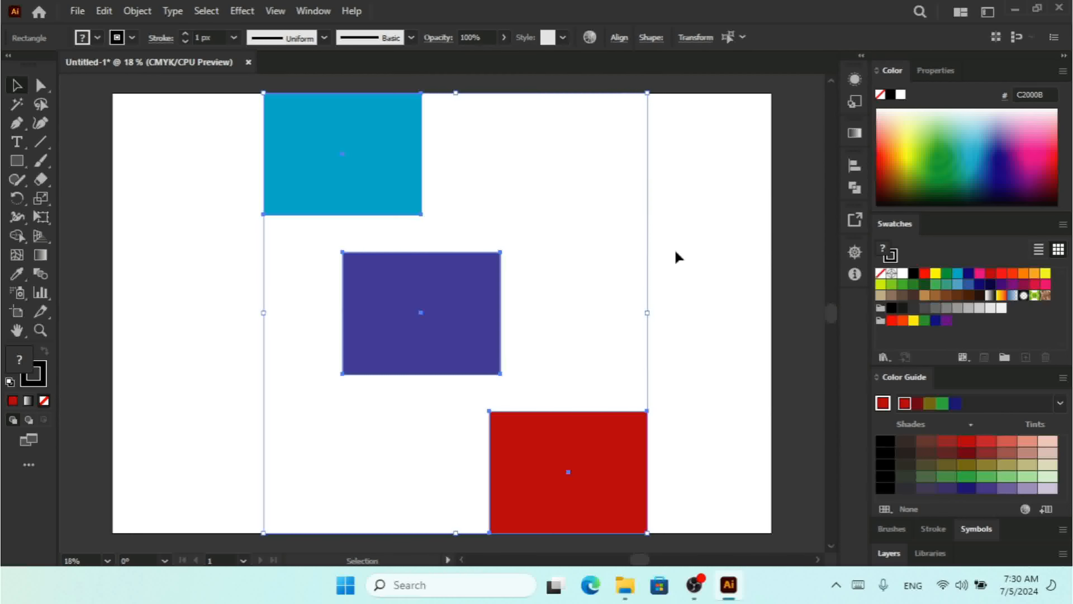
{"action": "key", "text": "ctrl+z"}
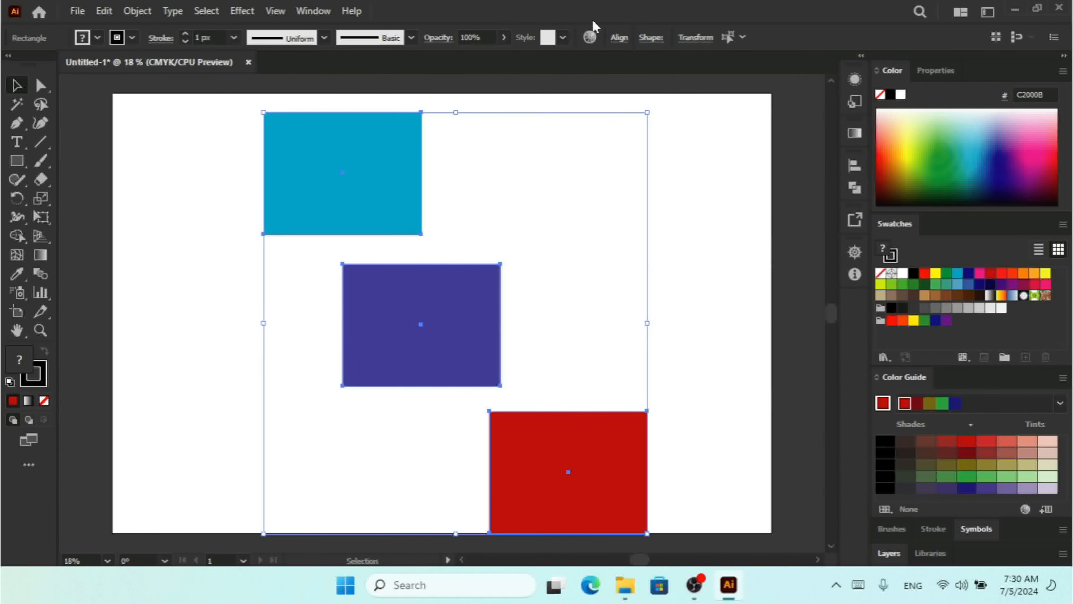
Try Horizontal Distribute Left on the three selected rectangles, then undo the distribution
{"action": "left_click", "coordinate": [619, 38]}
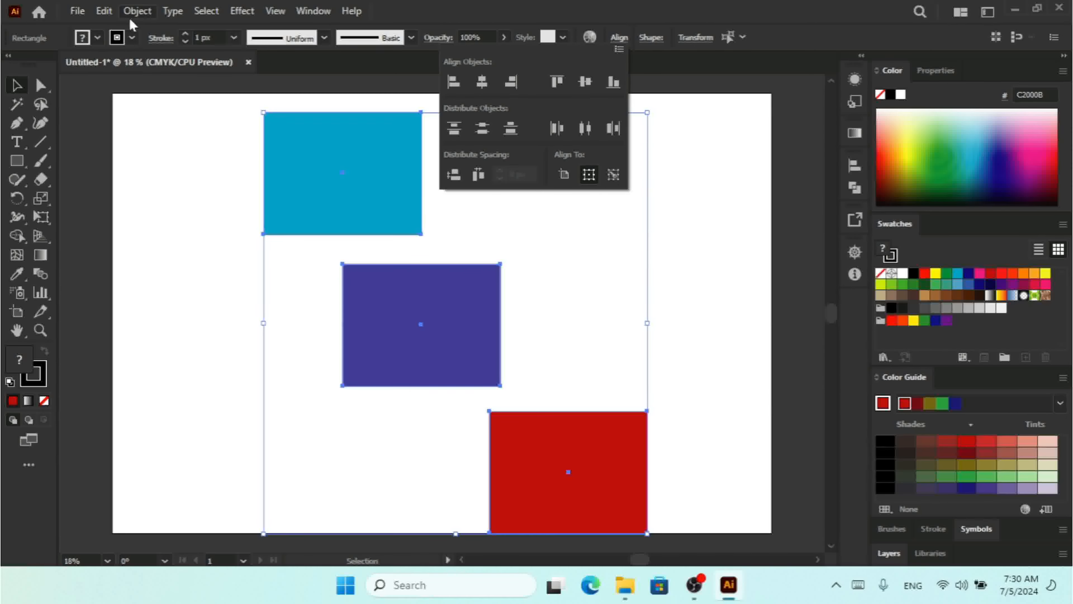
{"action": "left_click", "coordinate": [137, 11]}
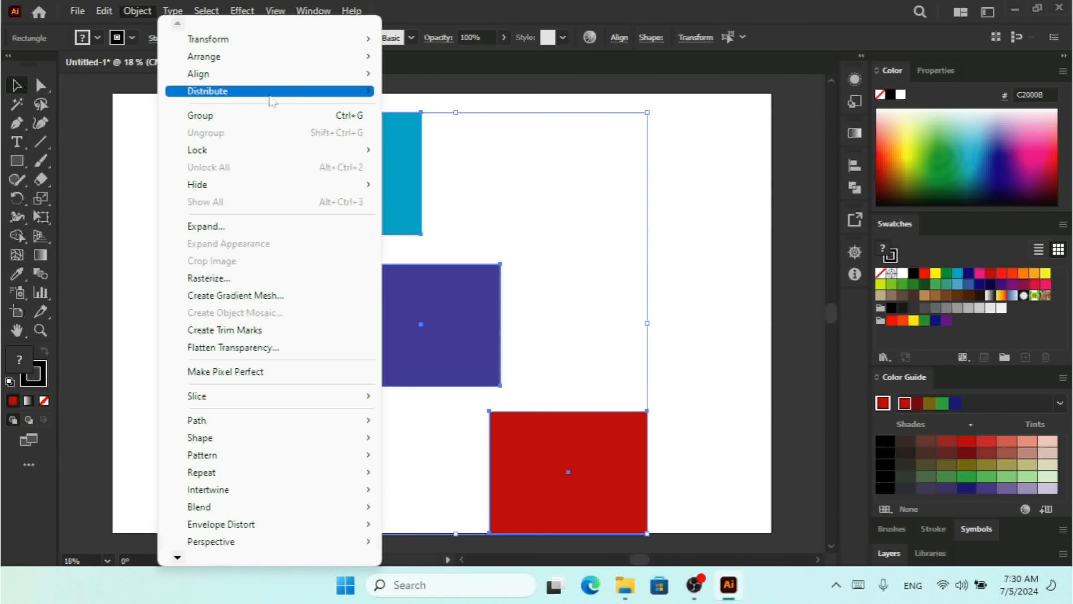
{"action": "mouse_move", "coordinate": [271, 91]}
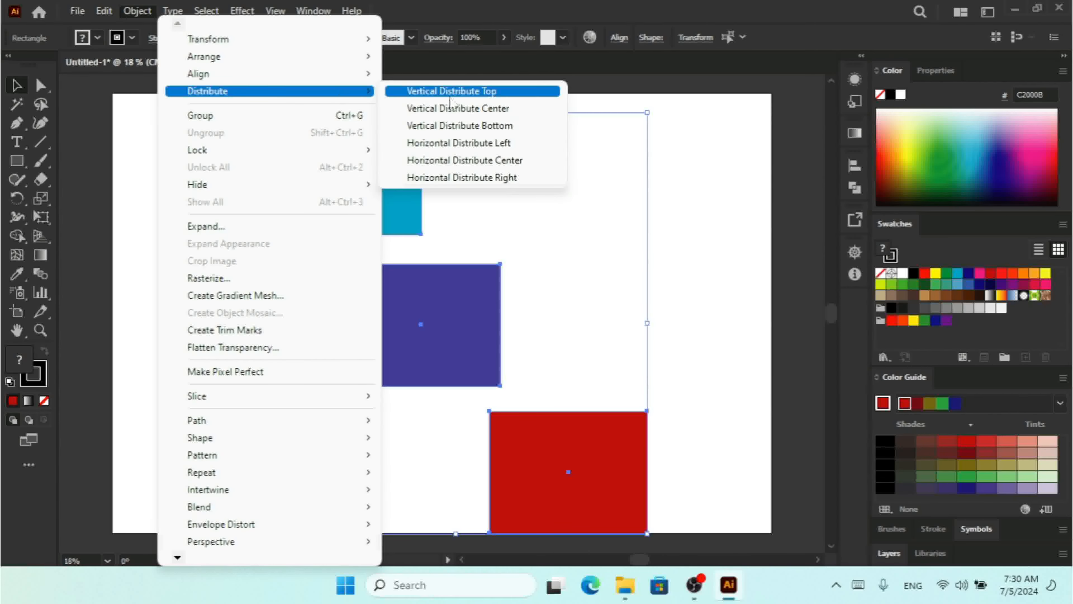
{"action": "left_click", "coordinate": [491, 149]}
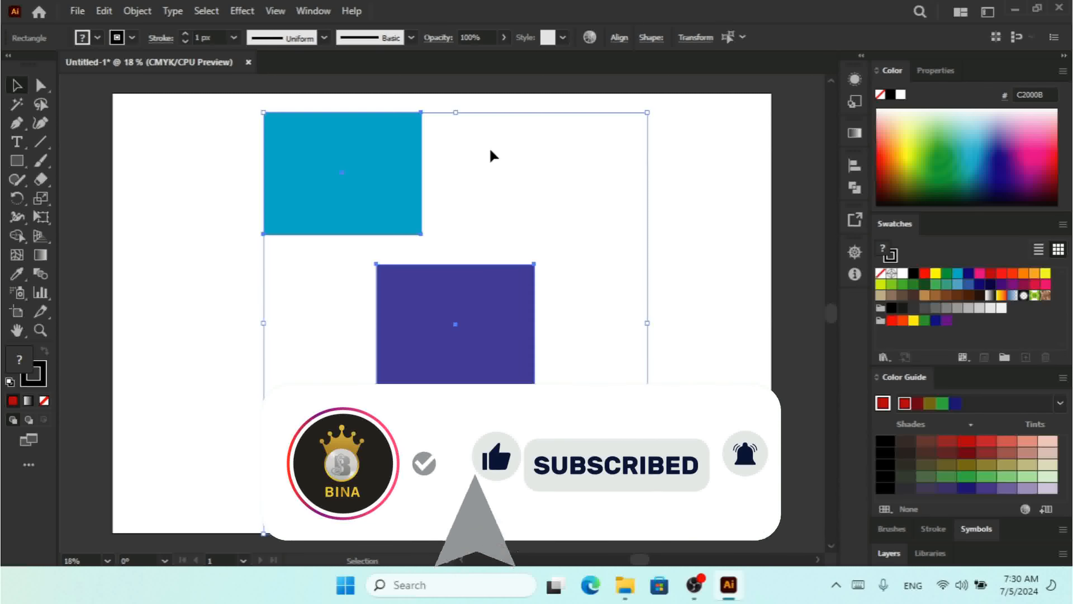
{"action": "key", "text": "ctrl+z"}
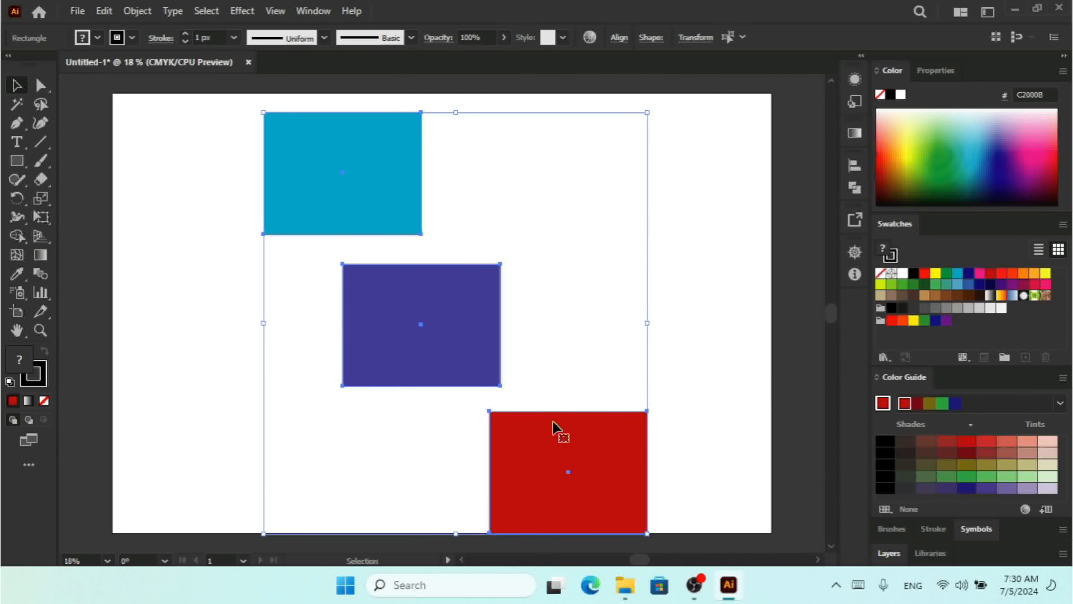
Move the red rectangle up and to the right, clear of the artboard's bottom edge, and select all three rectangles
{"action": "left_click", "coordinate": [594, 451]}
{"action": "left_click_drag", "start_coordinate": [594, 450], "coordinate": [651, 431]}
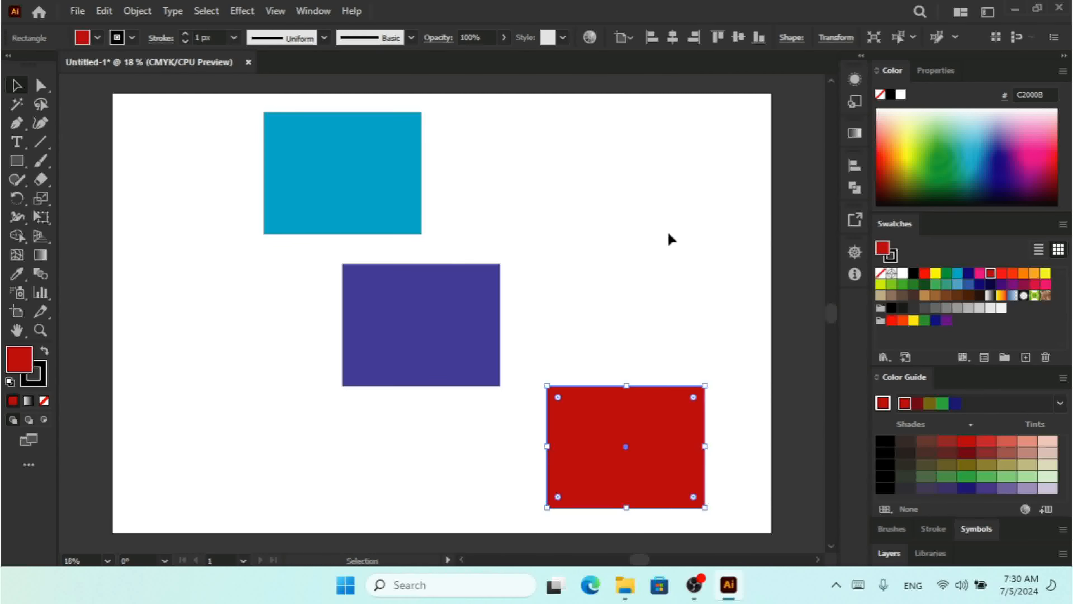
{"action": "key", "text": "ctrl+a"}
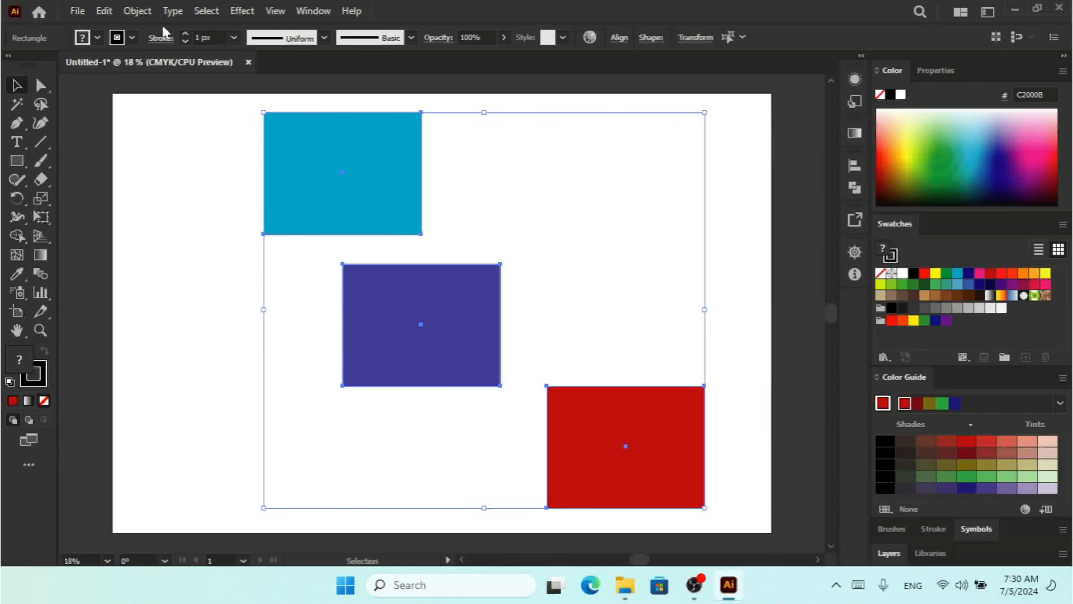
Try Horizontal Distribute Center on the three selected rectangles, then undo the distribution
{"action": "left_click", "coordinate": [138, 11]}
{"action": "mouse_move", "coordinate": [244, 98]}
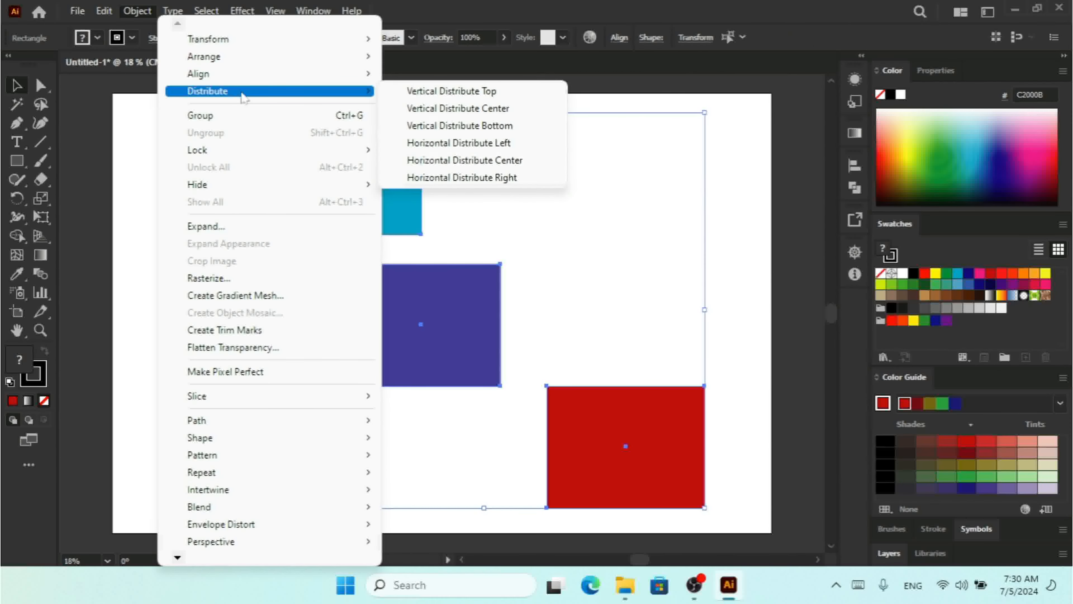
{"action": "left_click", "coordinate": [507, 161]}
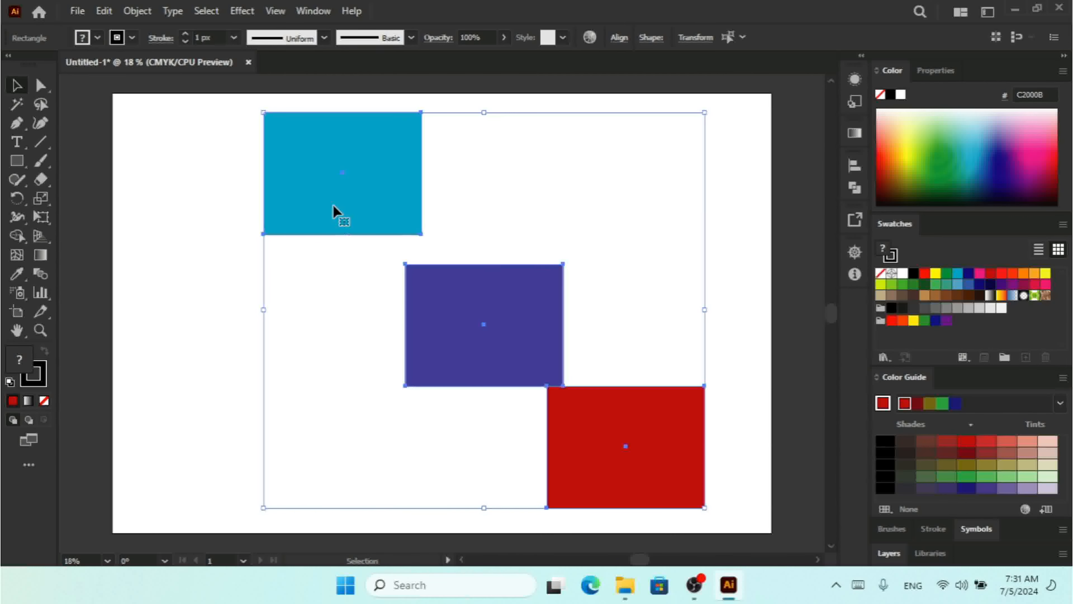
{"action": "left_click", "coordinate": [139, 11]}
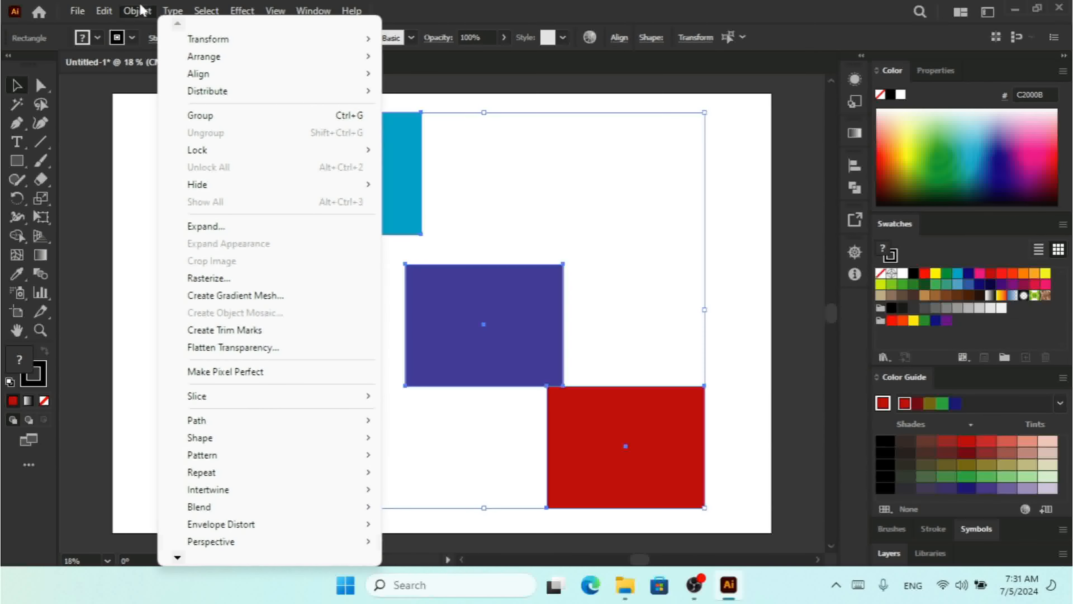
{"action": "left_click", "coordinate": [697, 278]}
{"action": "left_click", "coordinate": [631, 219]}
{"action": "key", "text": "ctrl+z"}
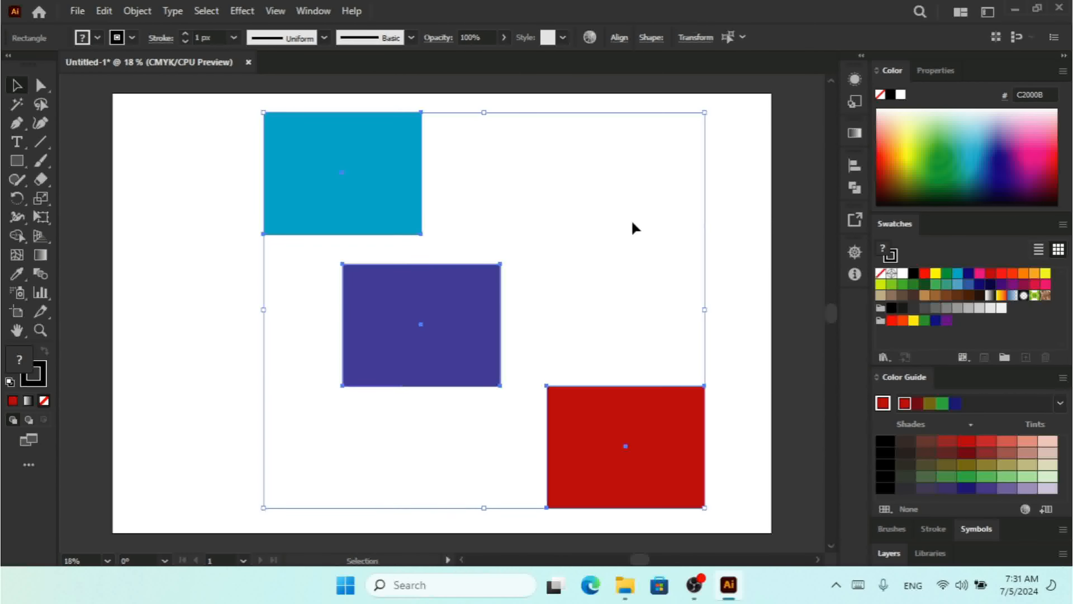
Apply Horizontal Distribute Right to the three selected rectangles and clear the selection
{"action": "left_click", "coordinate": [137, 11]}
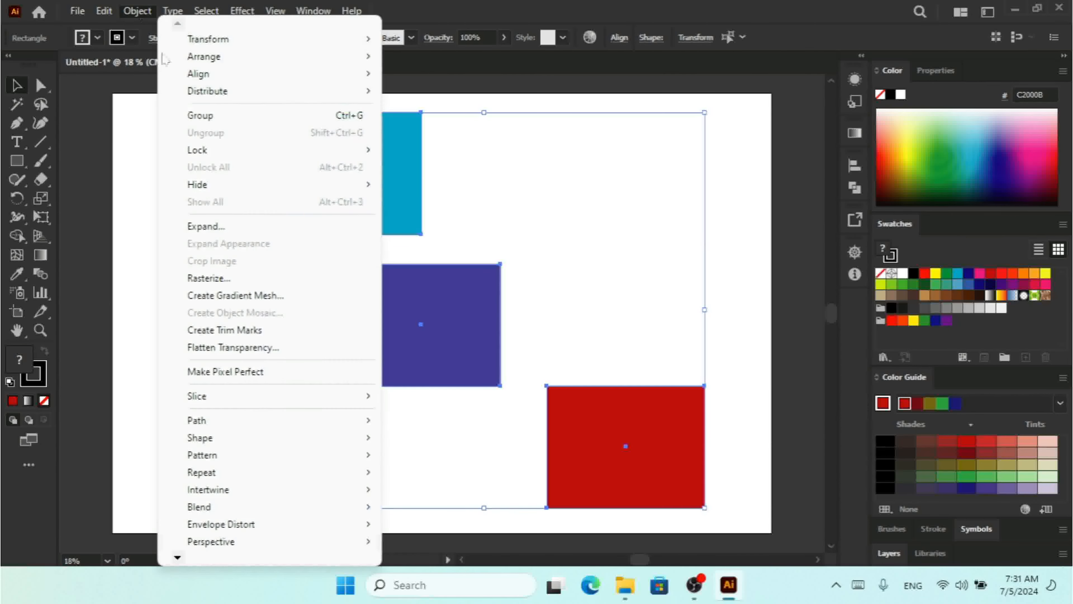
{"action": "mouse_move", "coordinate": [305, 99]}
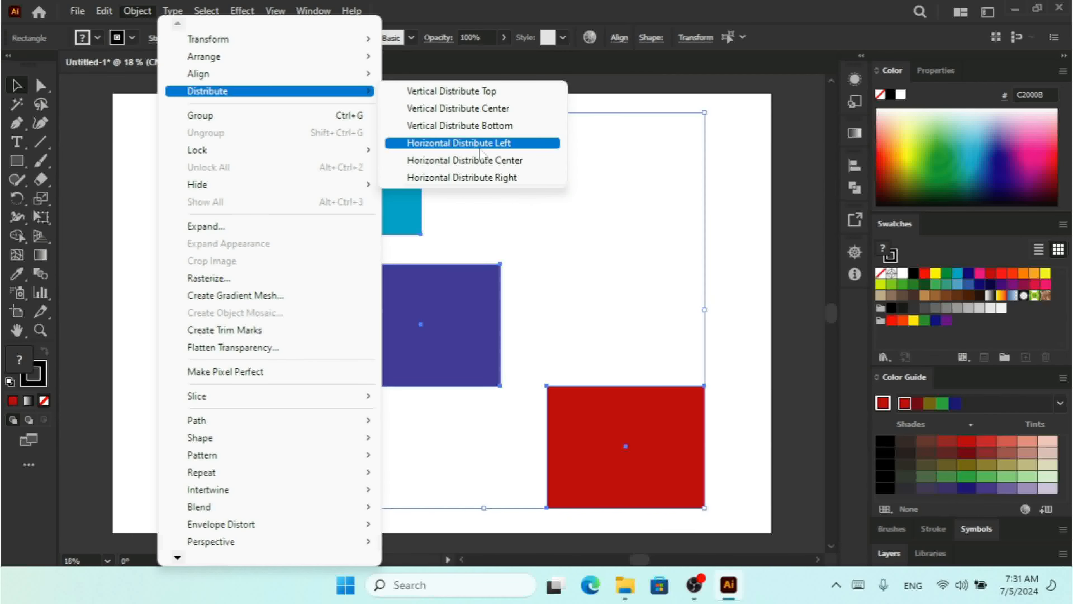
{"action": "left_click", "coordinate": [510, 178]}
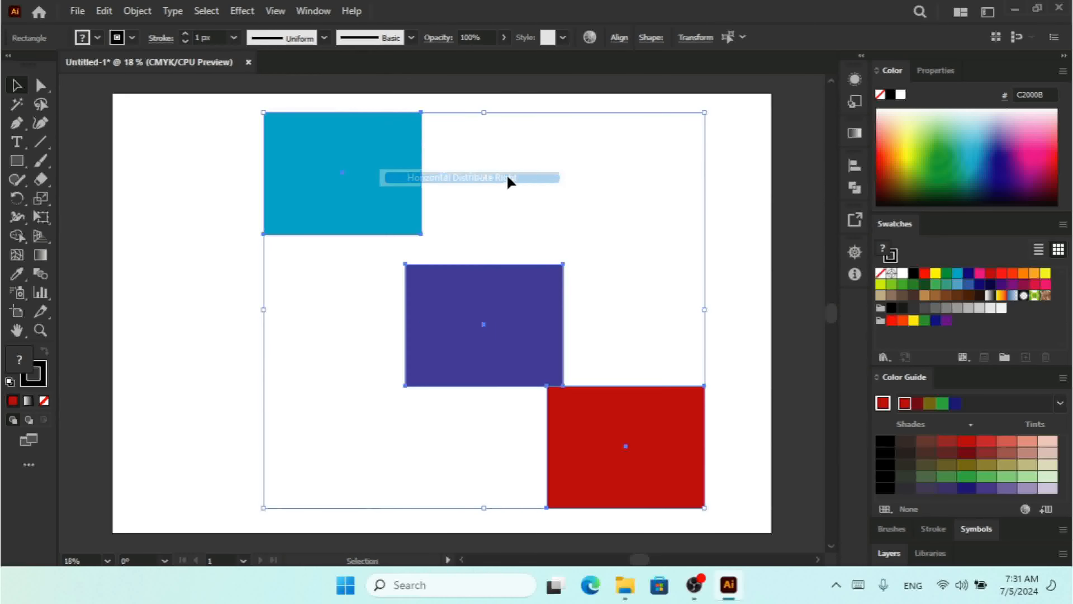
{"action": "left_click", "coordinate": [582, 158]}
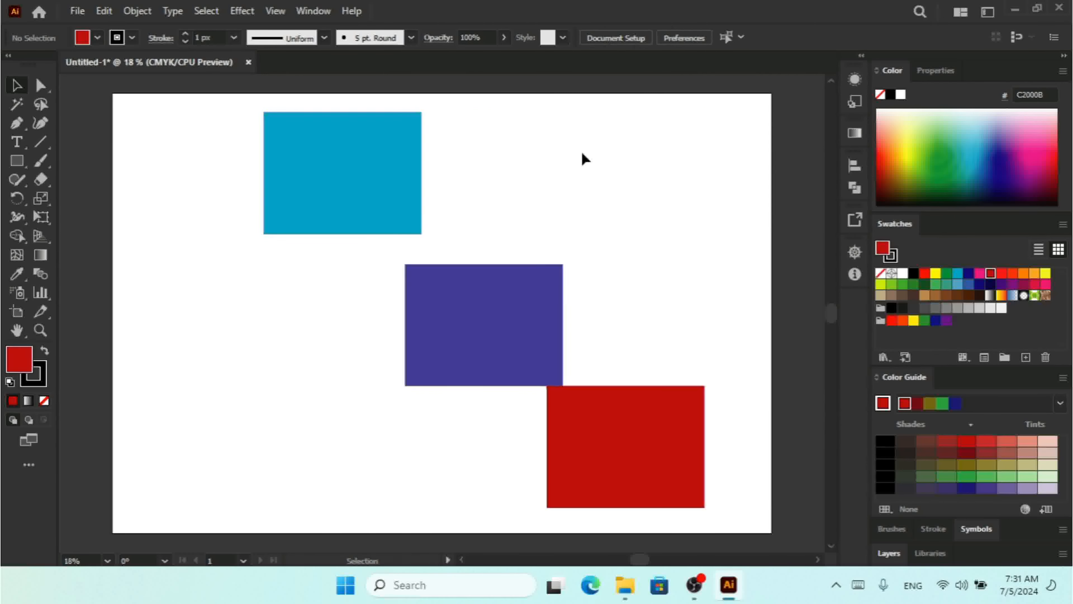
{"action": "left_click_drag", "start_coordinate": [590, 168], "coordinate": [515, 388]}
{"action": "left_click", "coordinate": [595, 169]}
{"action": "left_click_drag", "start_coordinate": [460, 96], "coordinate": [366, 274]}
{"action": "left_click_drag", "start_coordinate": [405, 266], "coordinate": [405, 264]}
{"action": "left_click", "coordinate": [619, 242]}
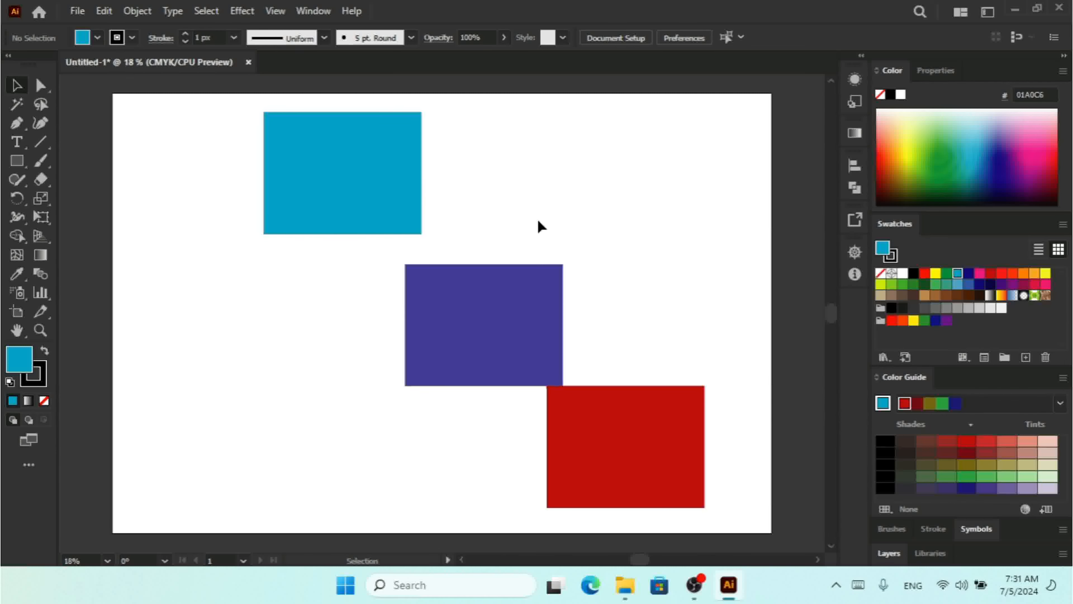
{"action": "left_click", "coordinate": [137, 11]}
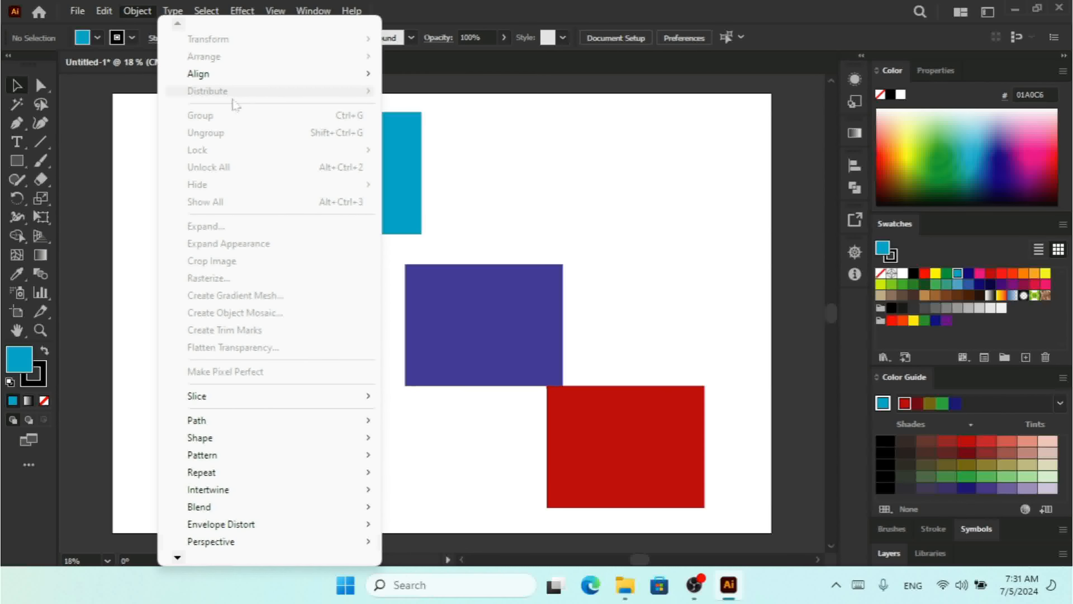
{"action": "left_click", "coordinate": [601, 190]}
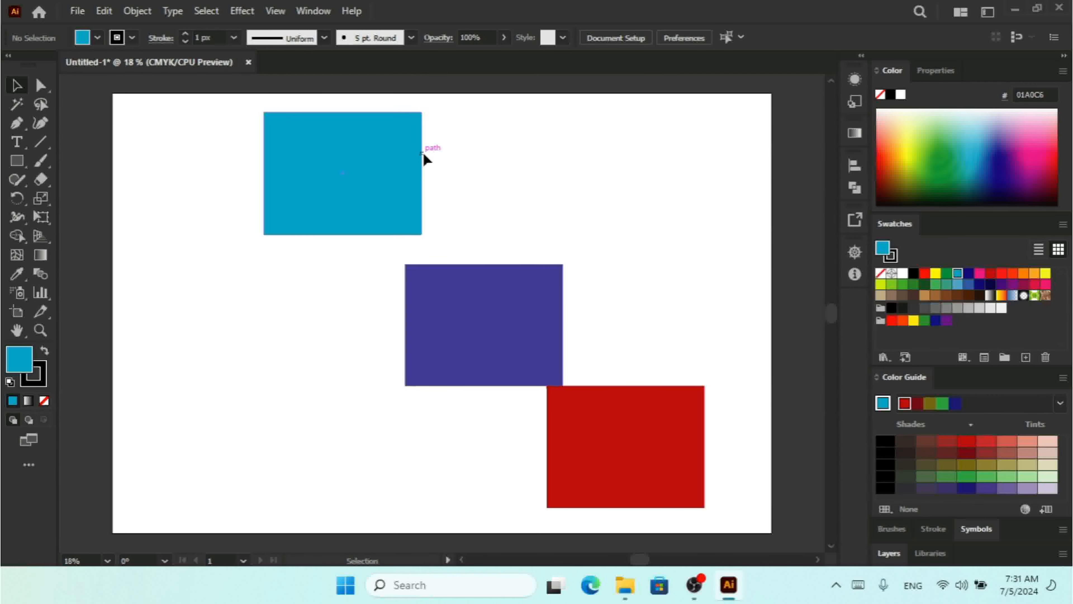
Select all three rectangles and examine the Distribute commands and the matching Distribute Objects and Distribute Spacing options in the Align settings
{"action": "left_click", "coordinate": [348, 172]}
{"action": "key", "text": "ctrl+a"}
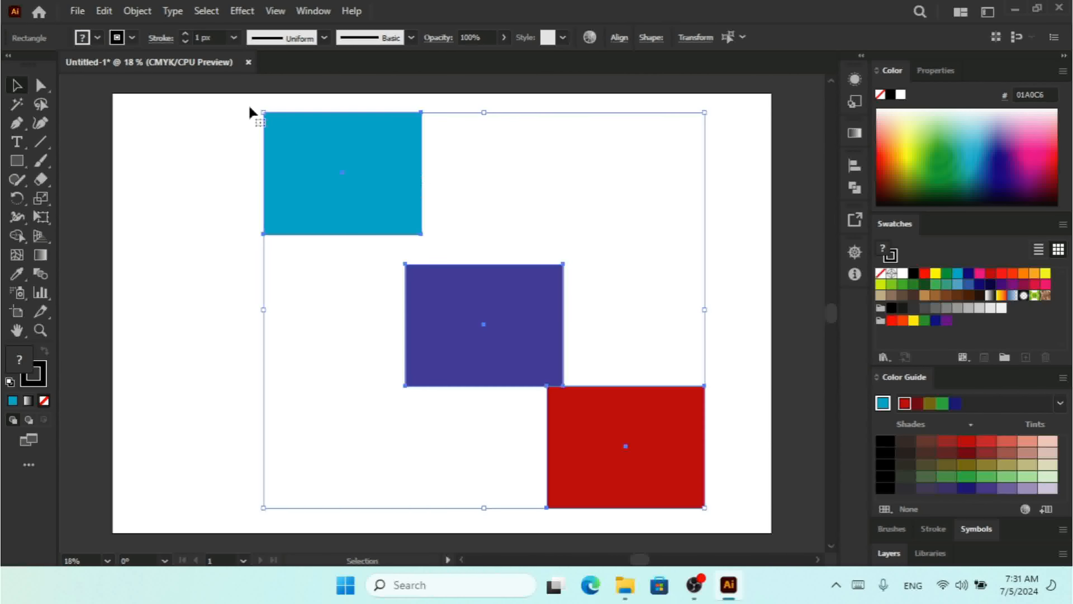
{"action": "left_click", "coordinate": [137, 11]}
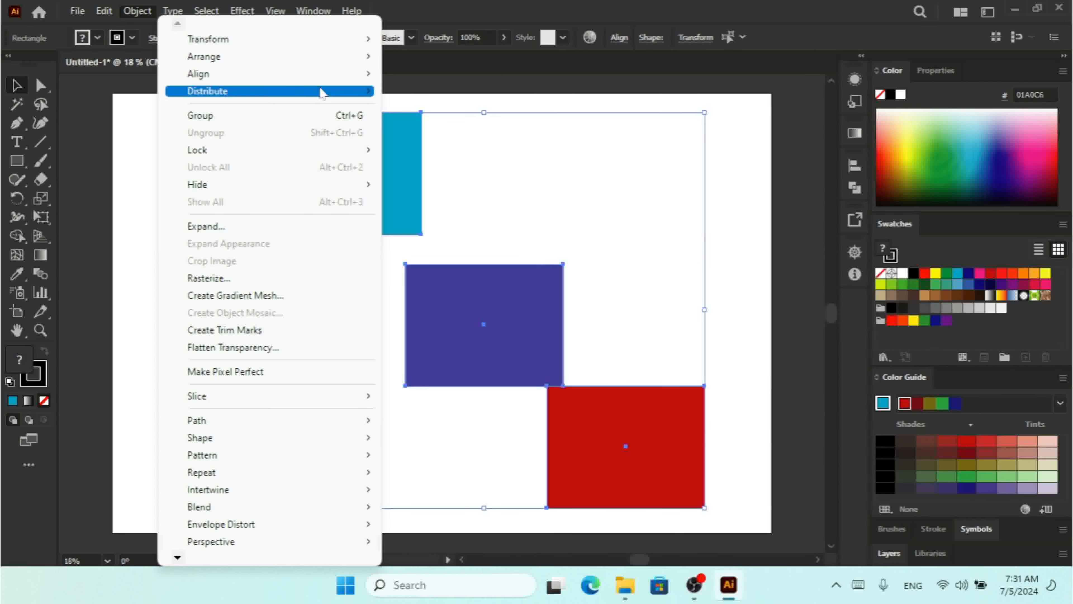
{"action": "mouse_move", "coordinate": [323, 90]}
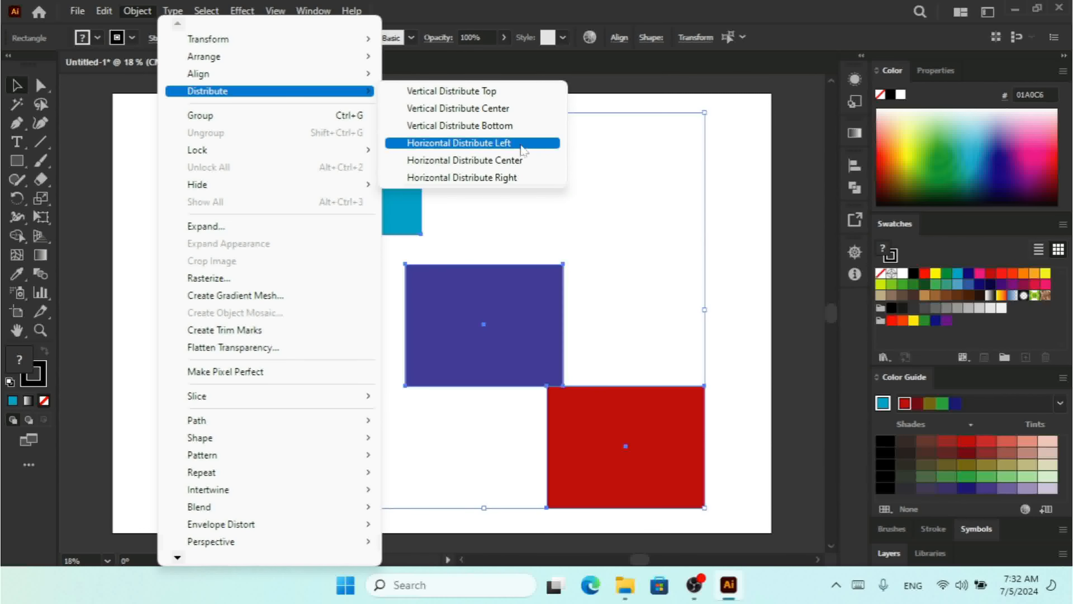
{"action": "left_click", "coordinate": [648, 239]}
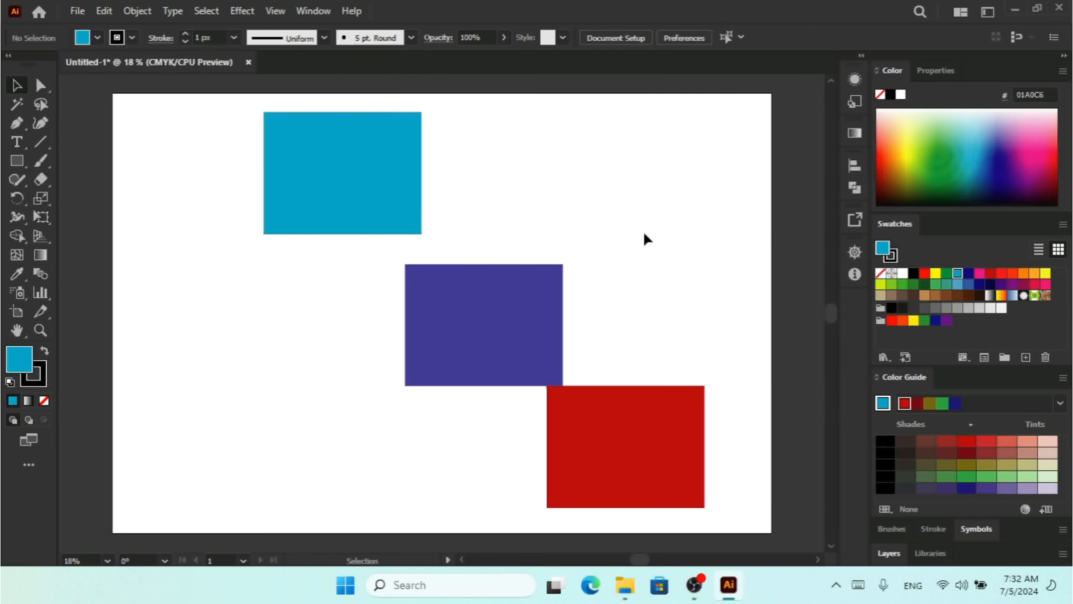
{"action": "key", "text": "ctrl+a"}
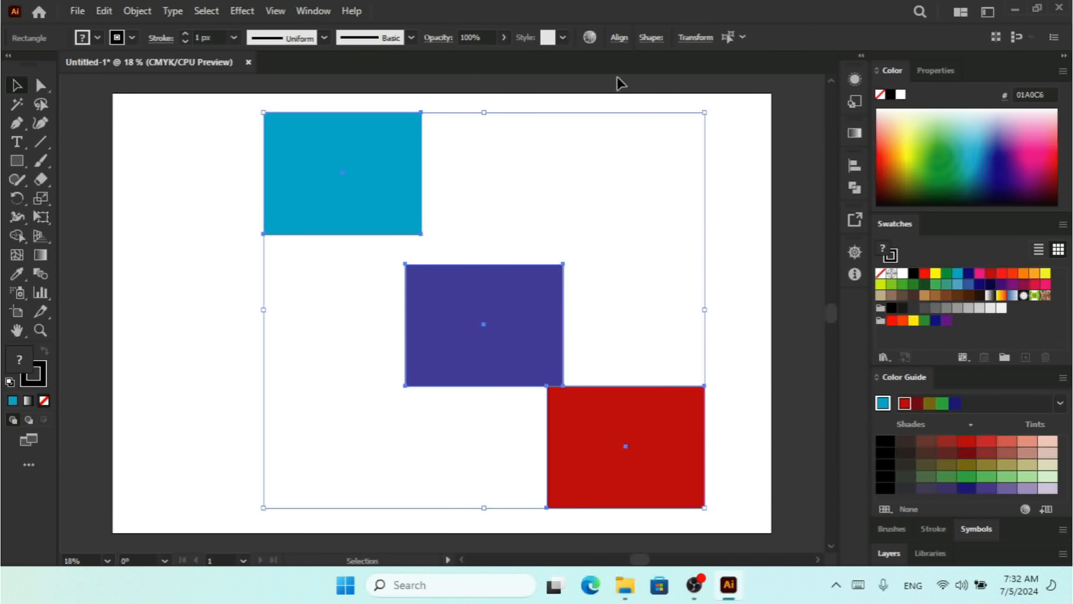
{"action": "left_click", "coordinate": [618, 38]}
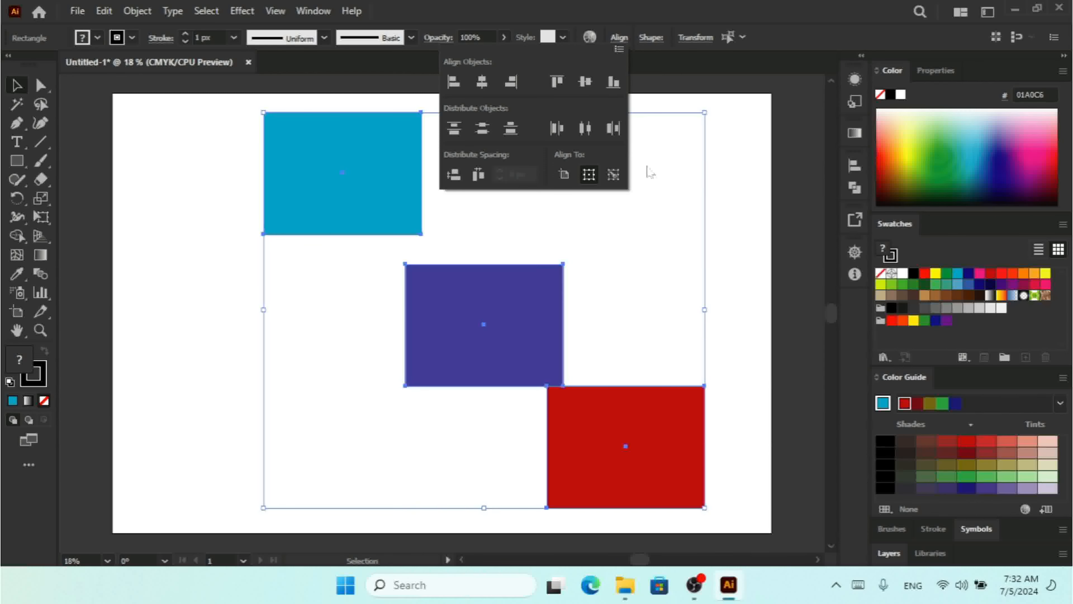
{"action": "left_click", "coordinate": [634, 257]}
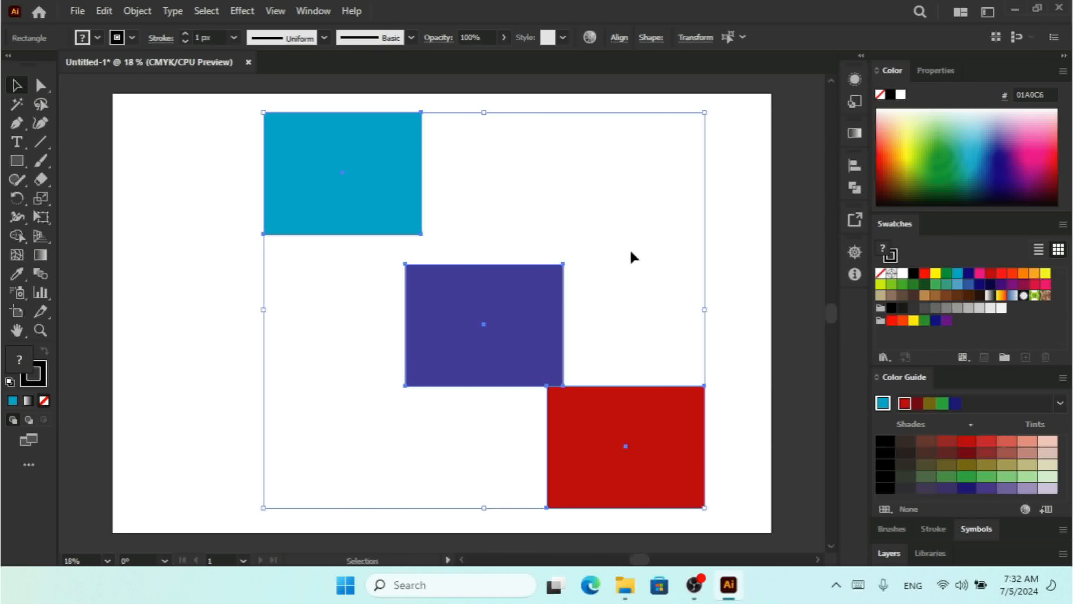